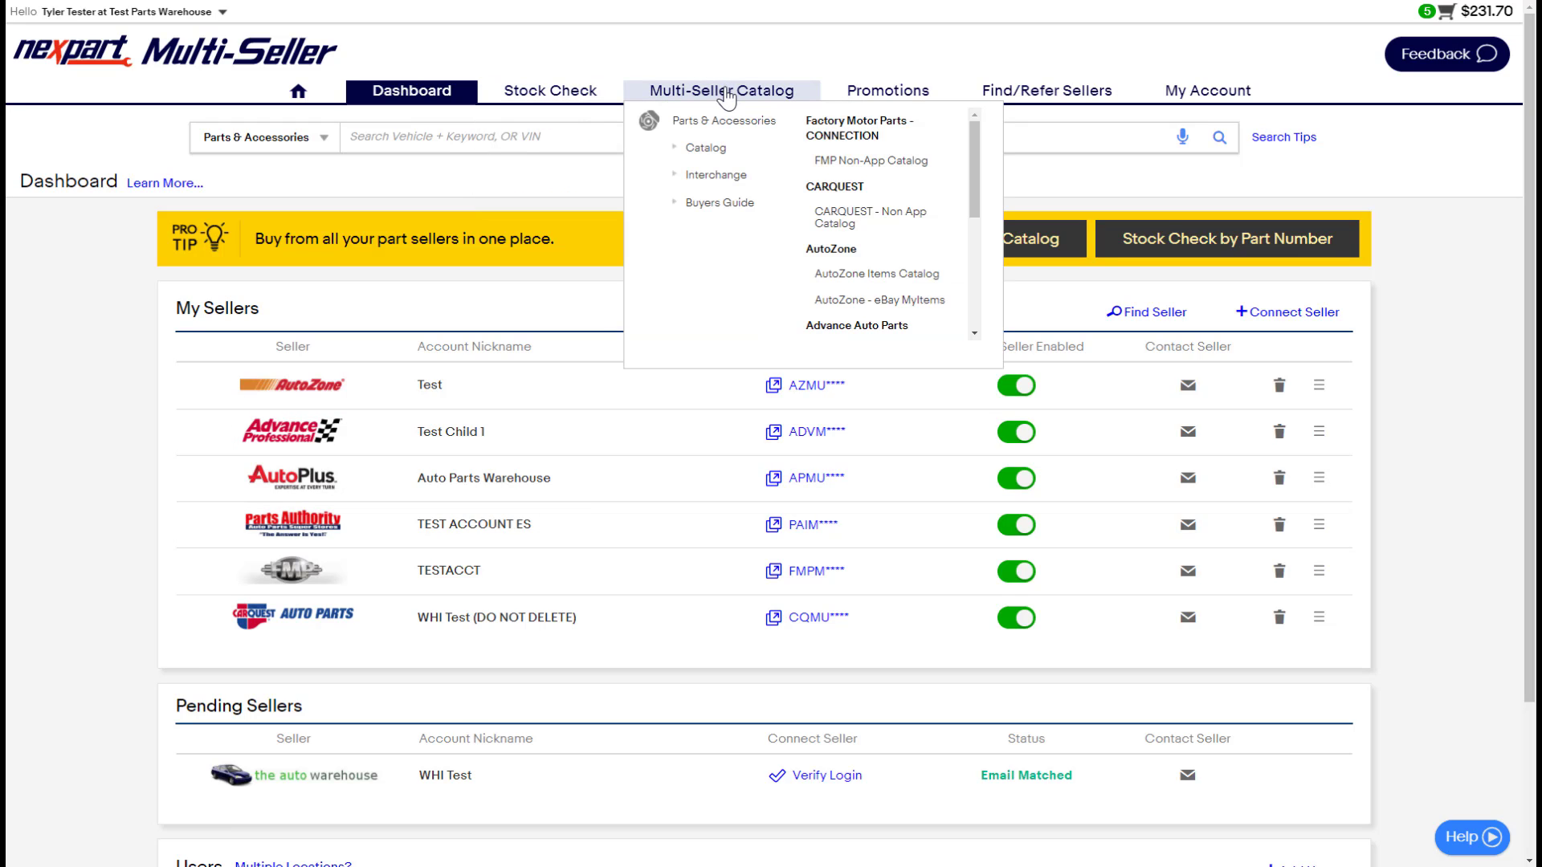
Enter '2015 ford' in the vehicle search bar and dismiss the suggestion list
{"action": "left_click", "coordinate": [535, 138]}
{"action": "type", "text": "2015 "}
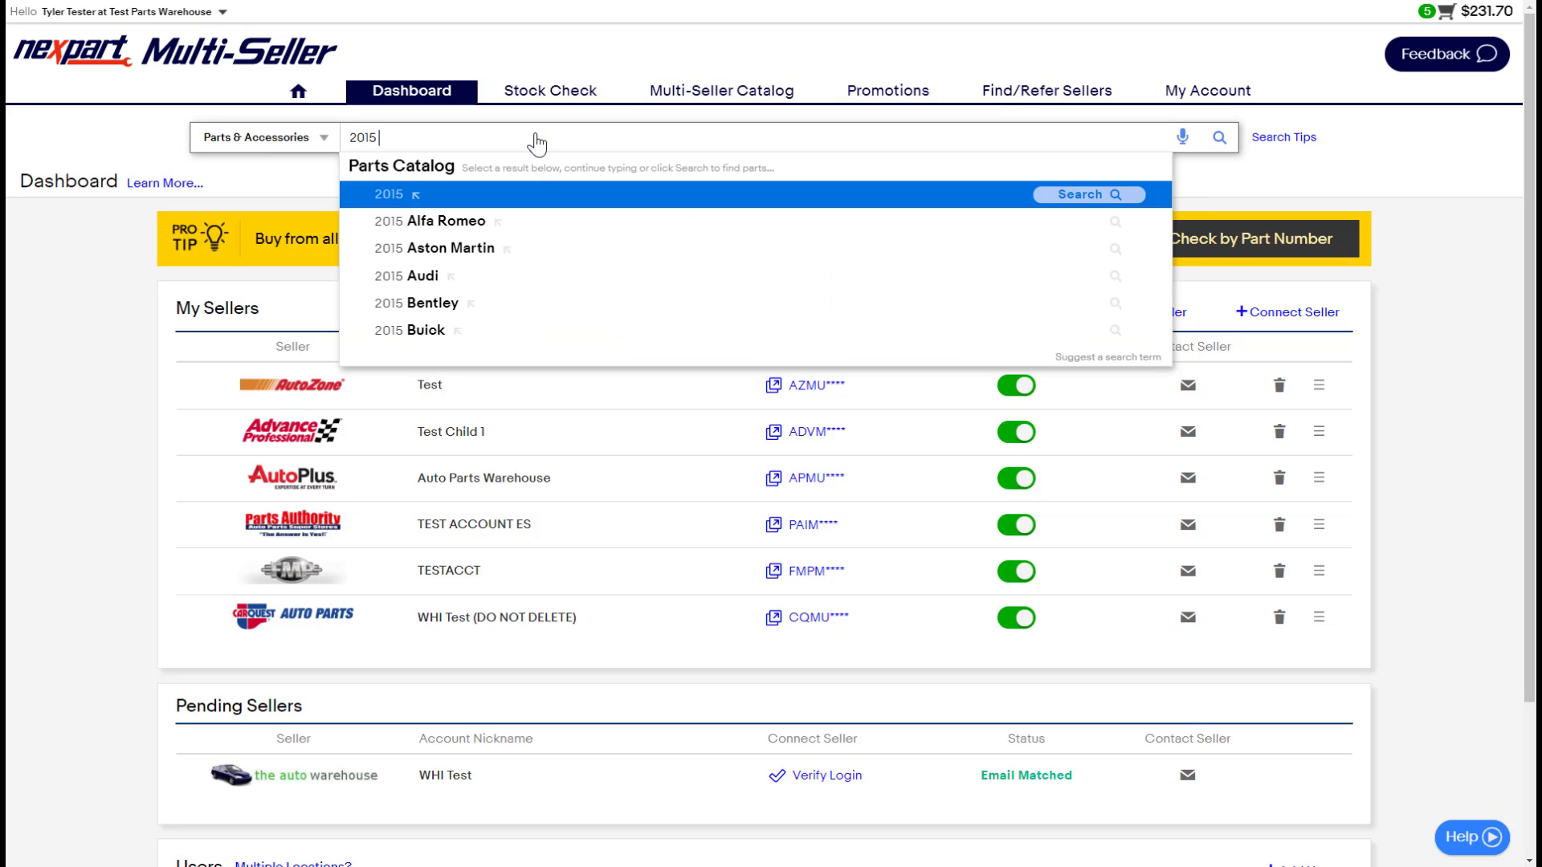
{"action": "type", "text": "ford"}
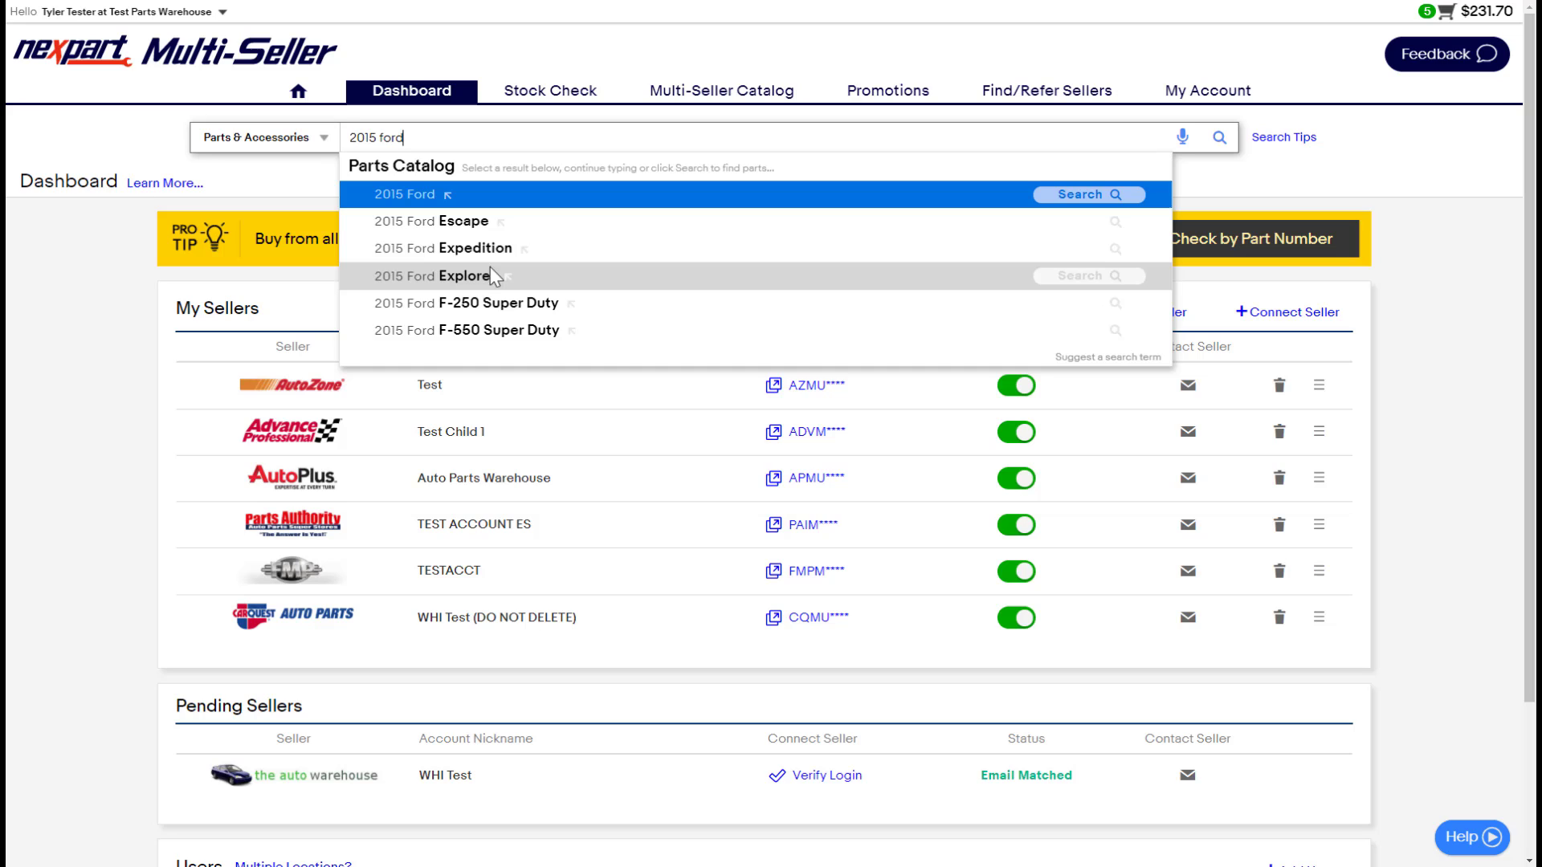
{"action": "left_click", "coordinate": [299, 193]}
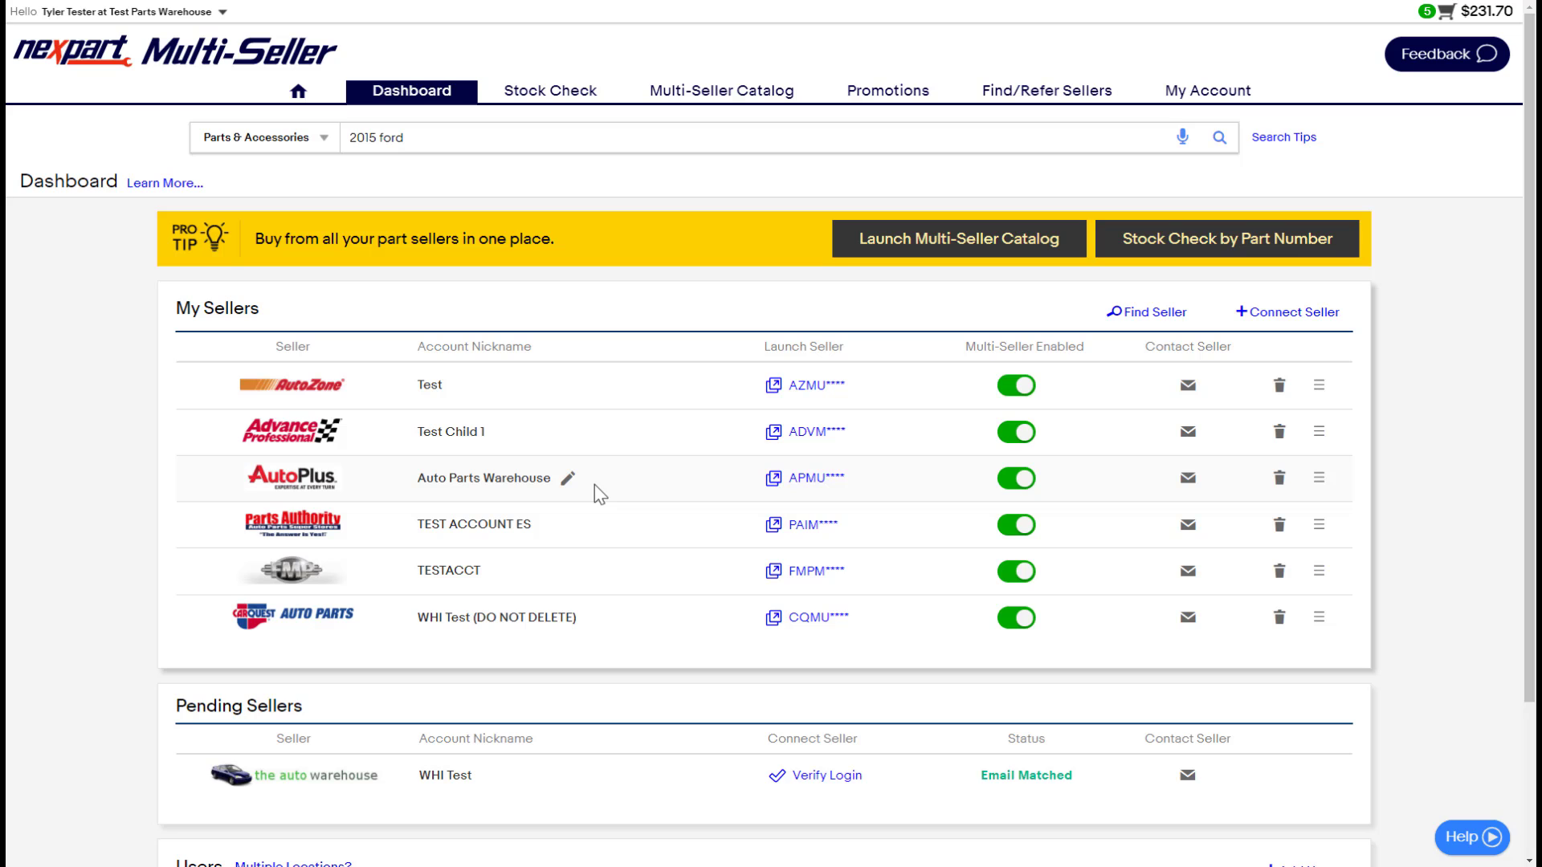
{"action": "mouse_move", "coordinate": [819, 775]}
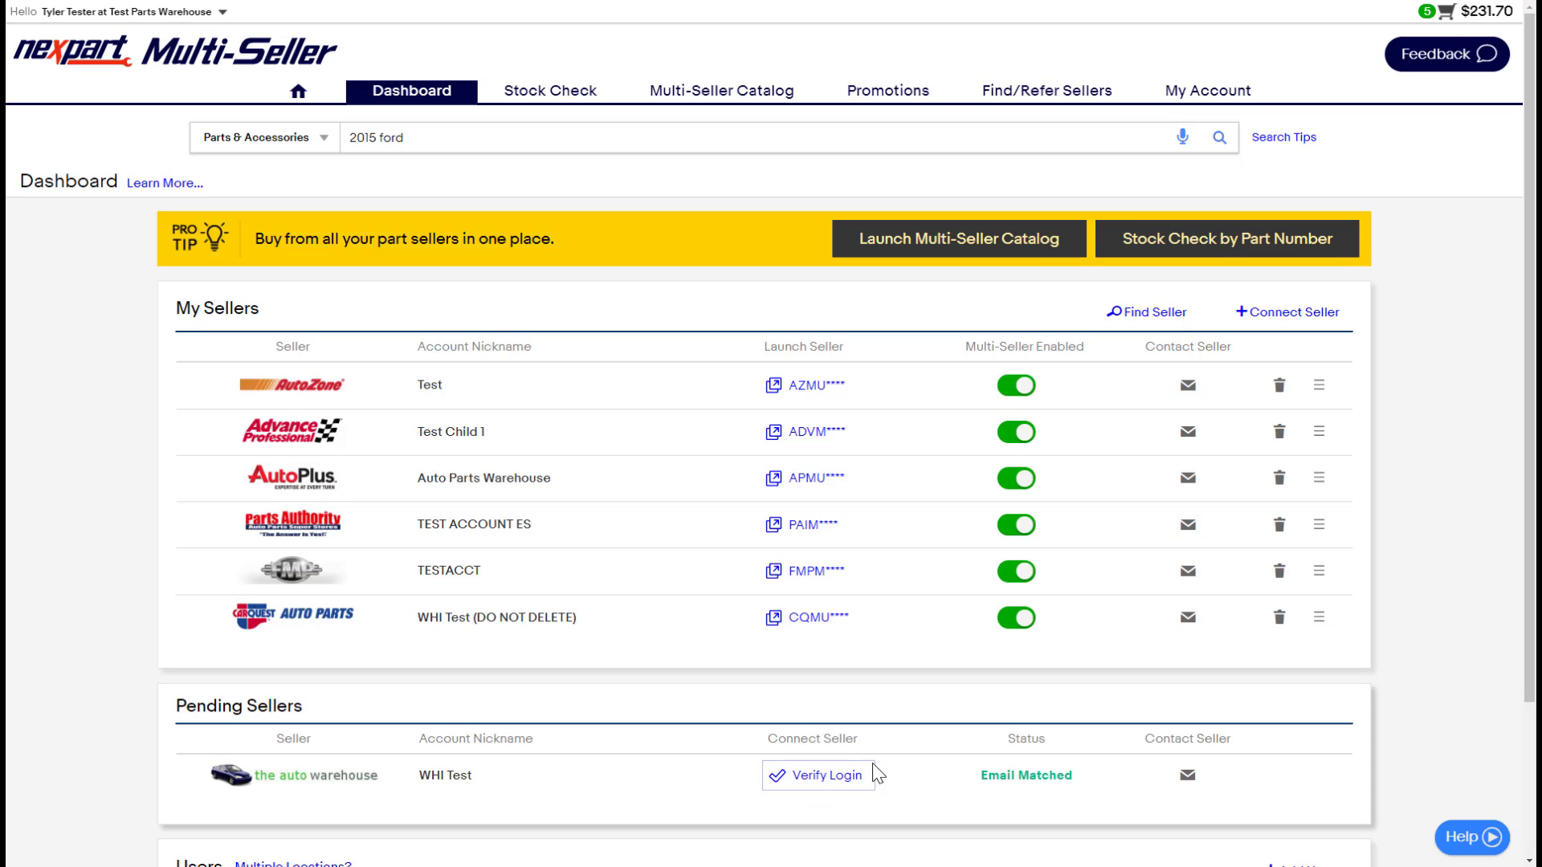
{"action": "scroll", "coordinate": [795, 771], "scroll_direction": "down", "scroll_amount": 1}
{"action": "scroll", "coordinate": [803, 697], "scroll_direction": "down", "scroll_amount": 1}
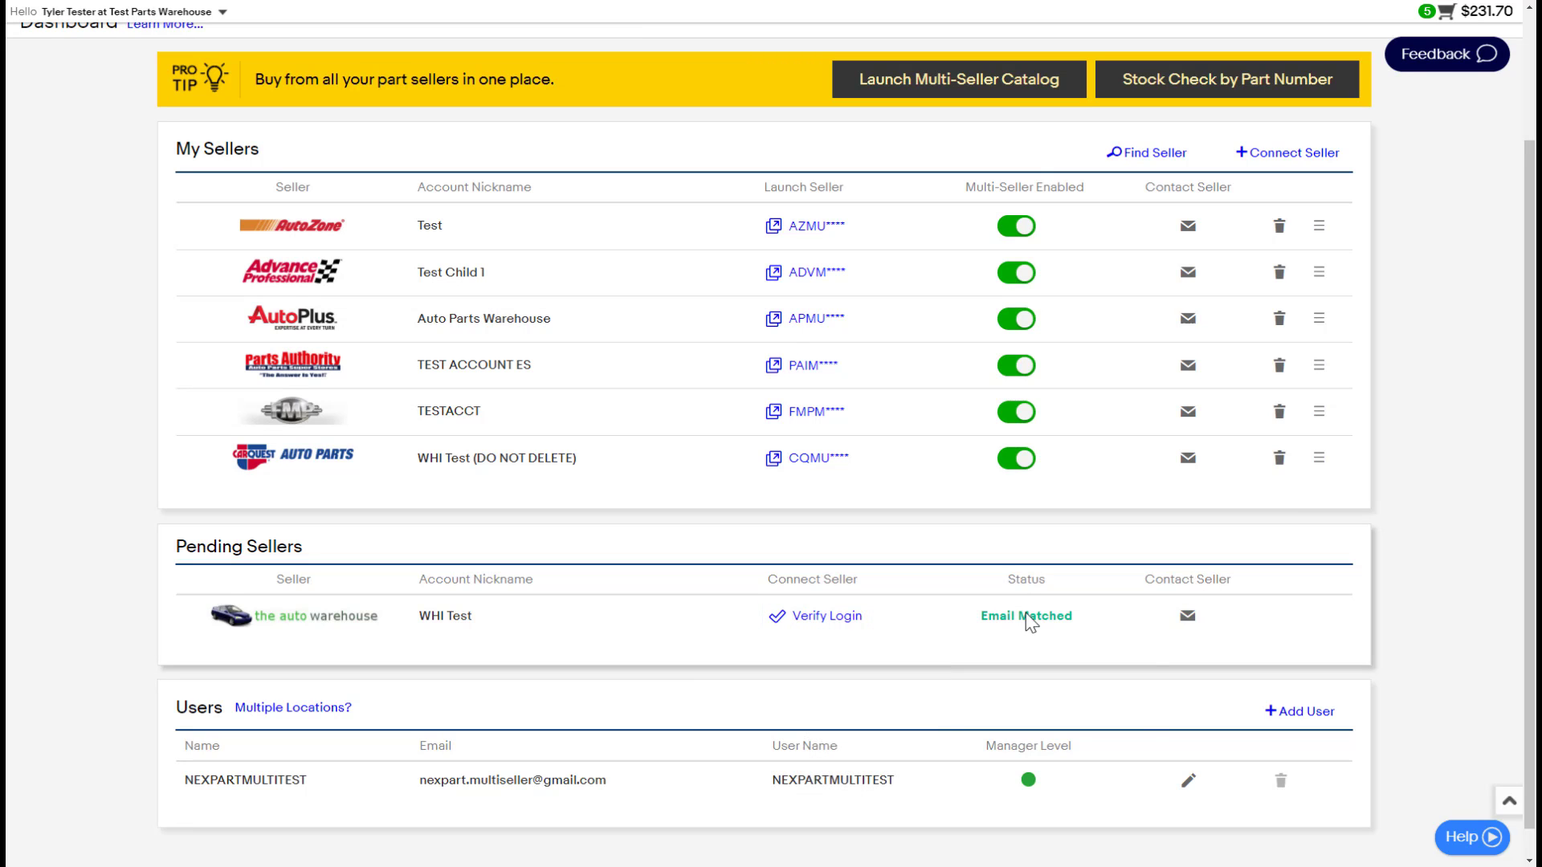
{"action": "left_click", "coordinate": [835, 629]}
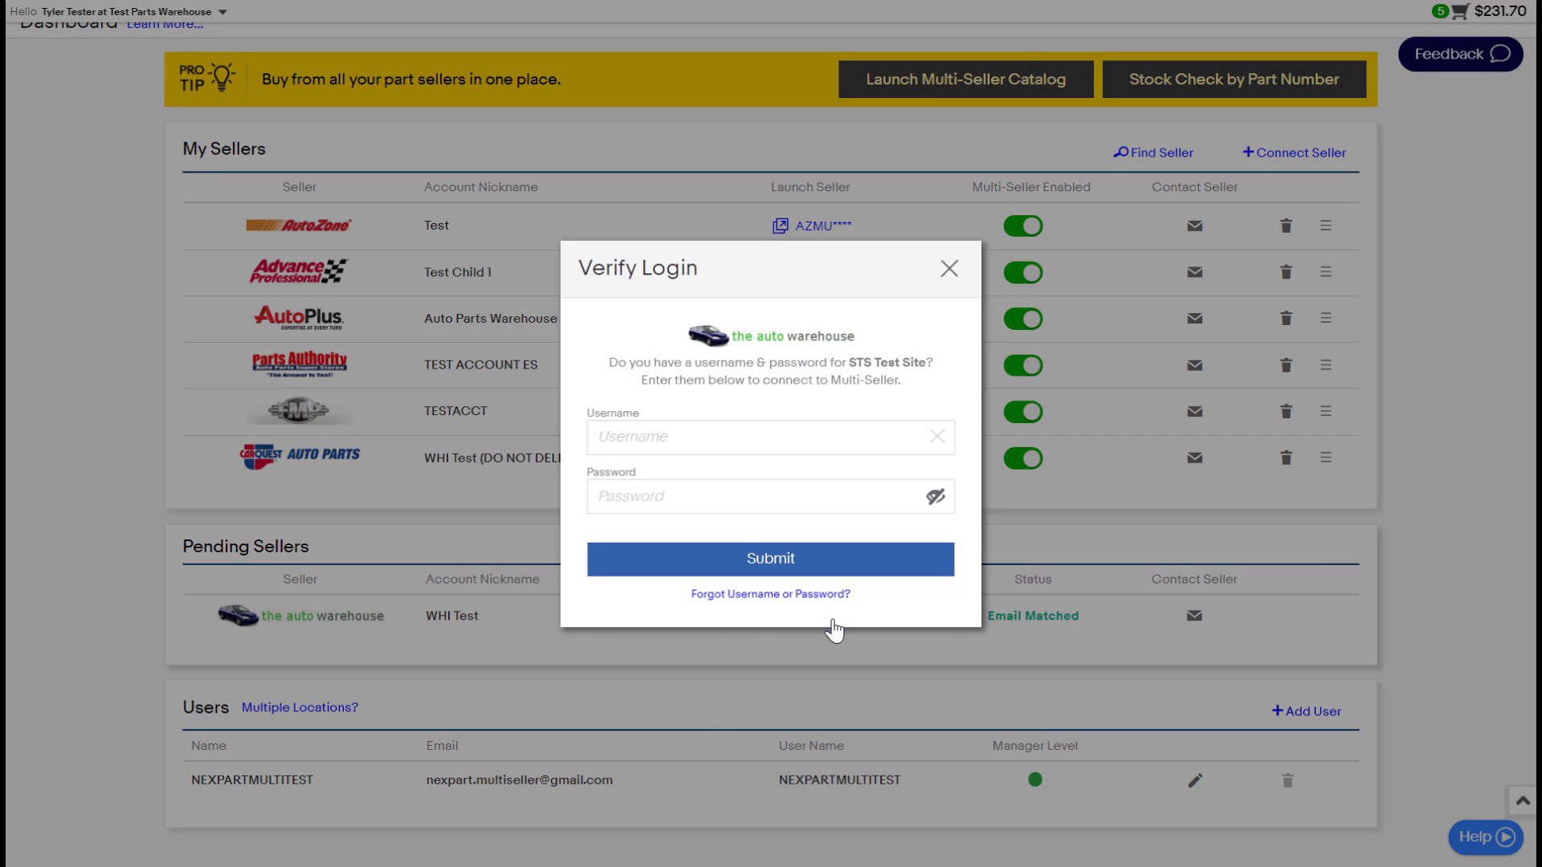
{"action": "left_click", "coordinate": [704, 442]}
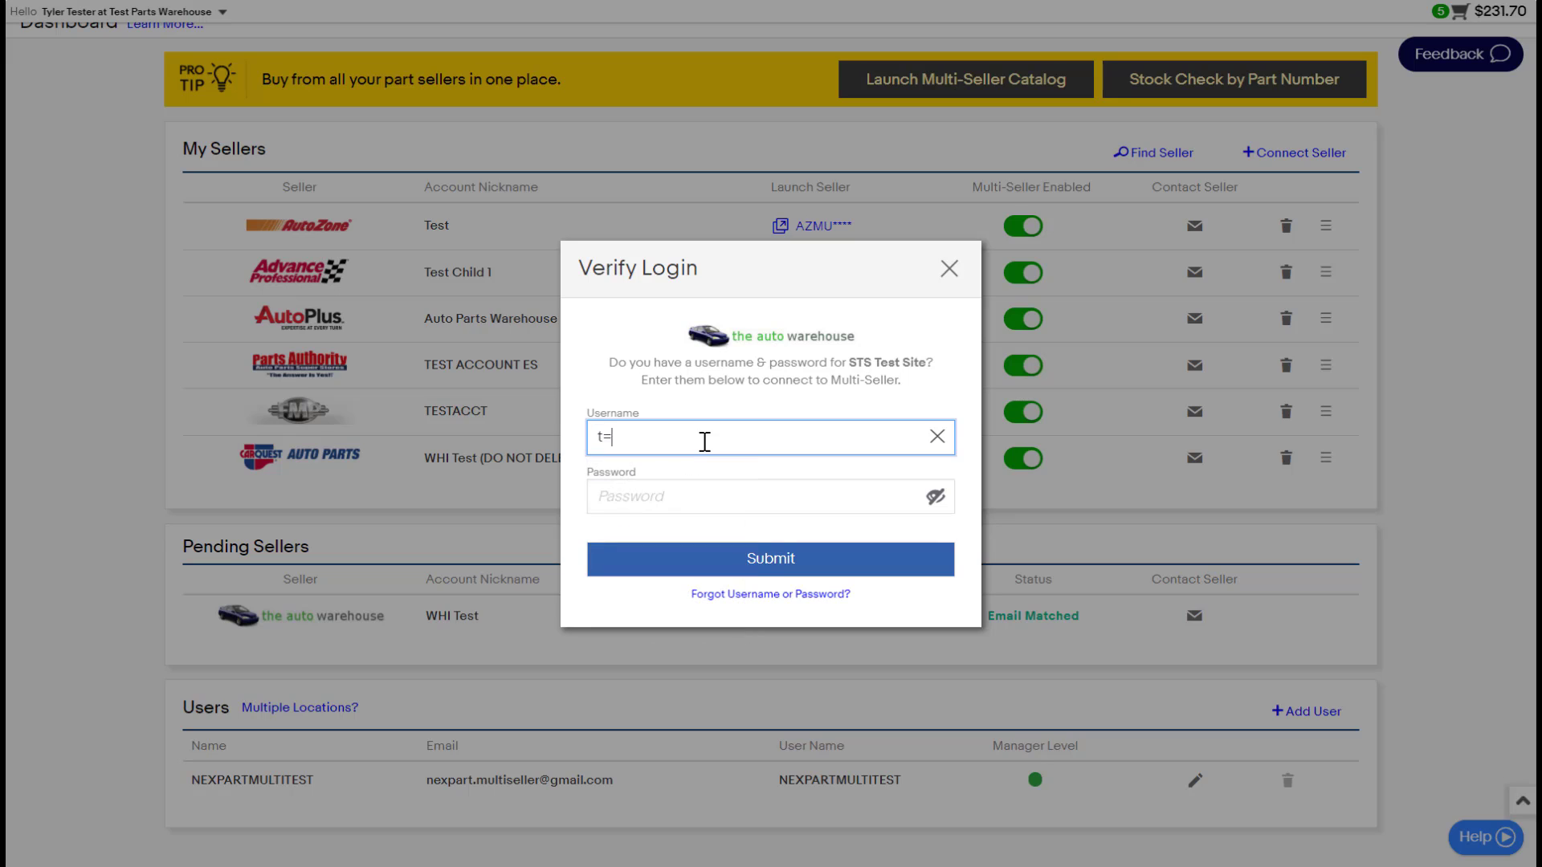
{"action": "key", "text": "BackSpace"}
{"action": "key", "text": "BackSpace"}
{"action": "key", "text": "Tab"}
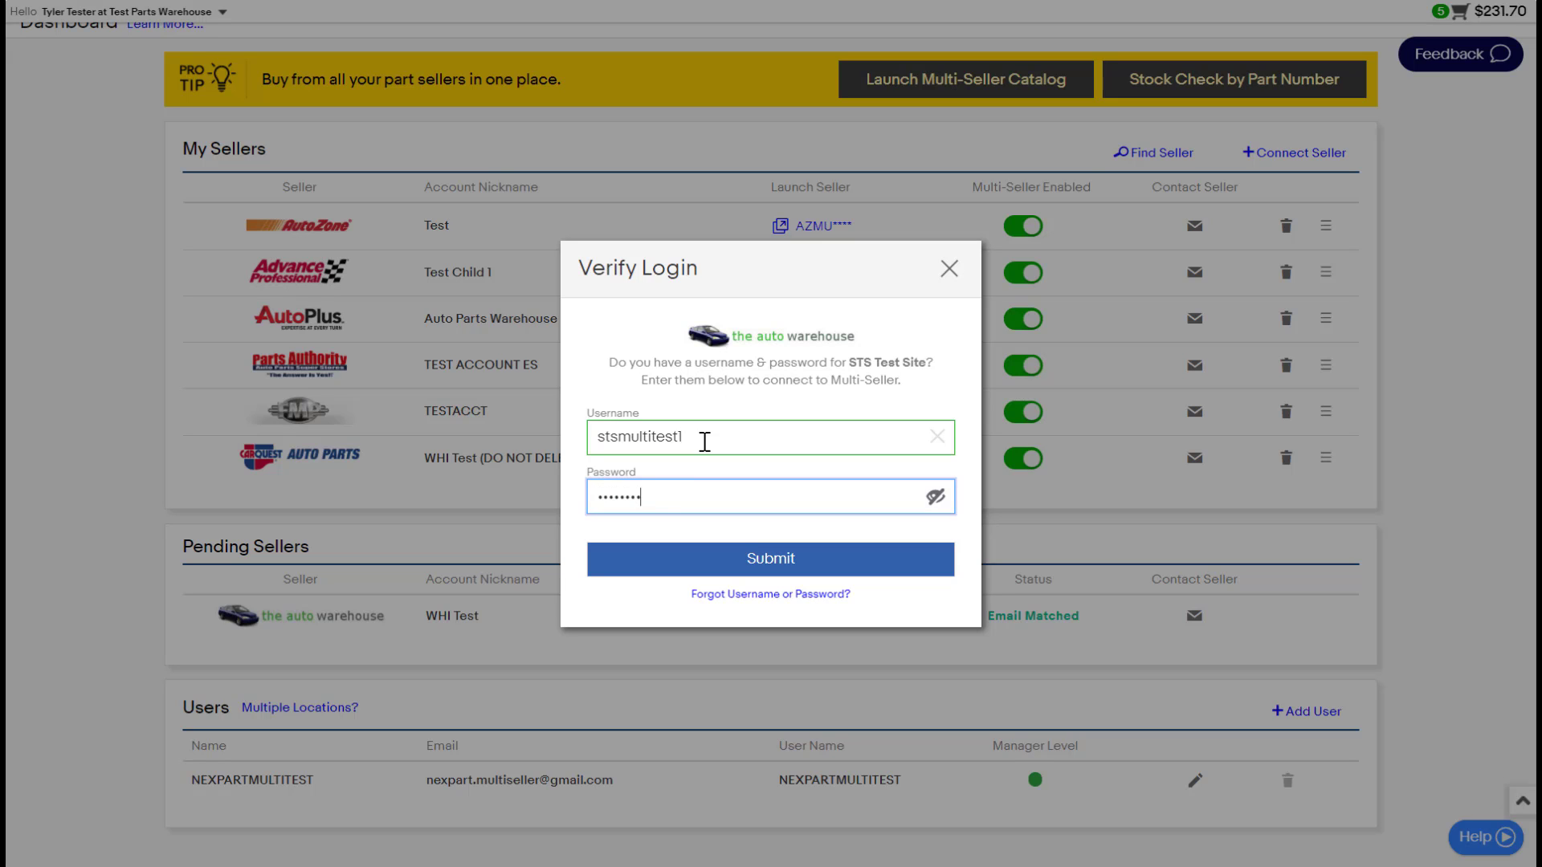
{"action": "left_click", "coordinate": [745, 556]}
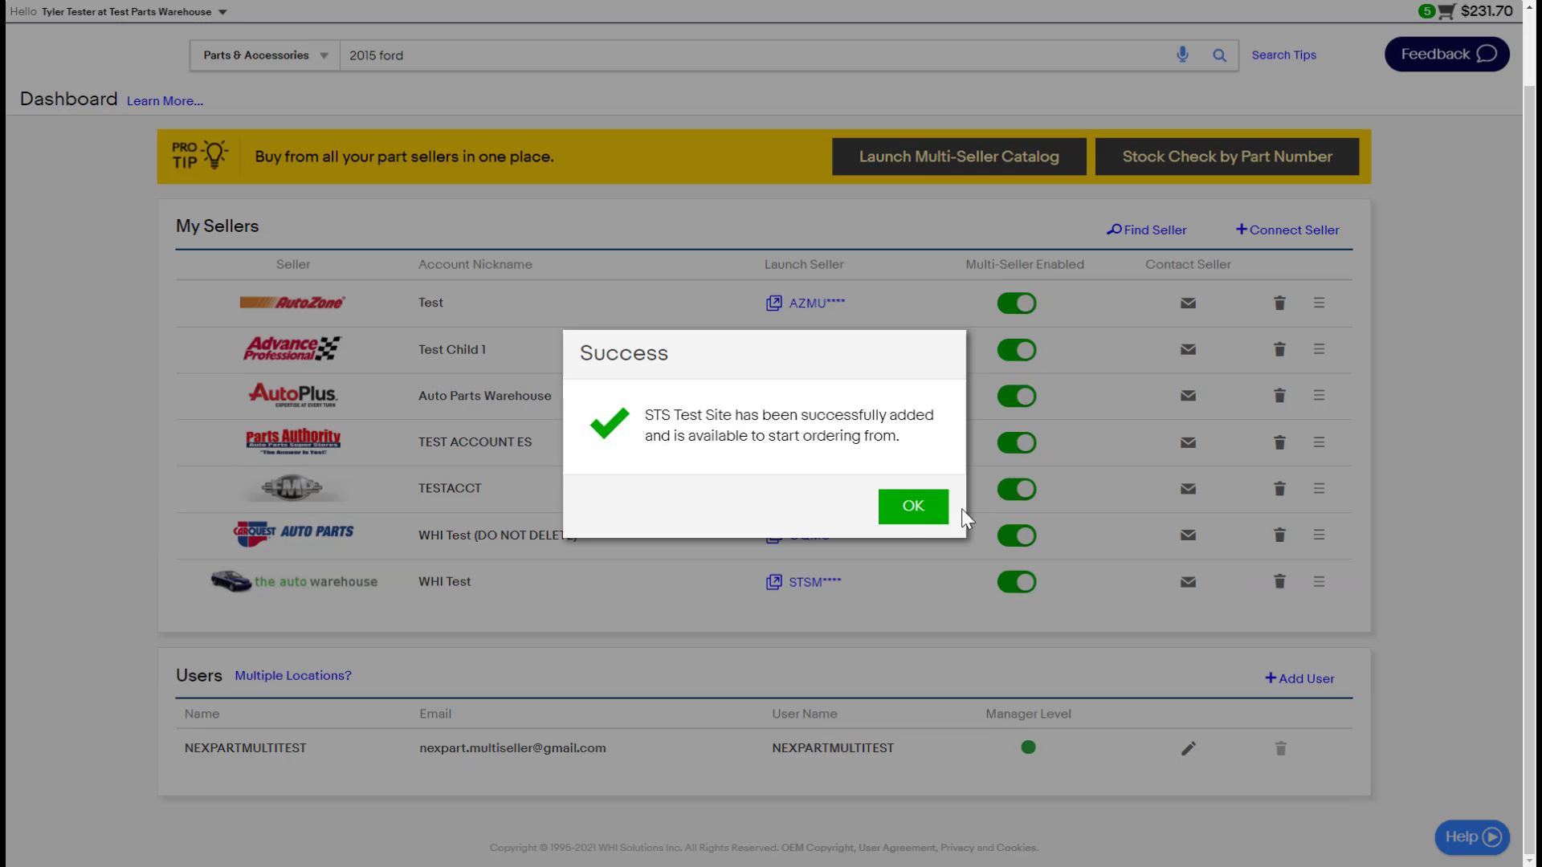
{"action": "left_click", "coordinate": [922, 514]}
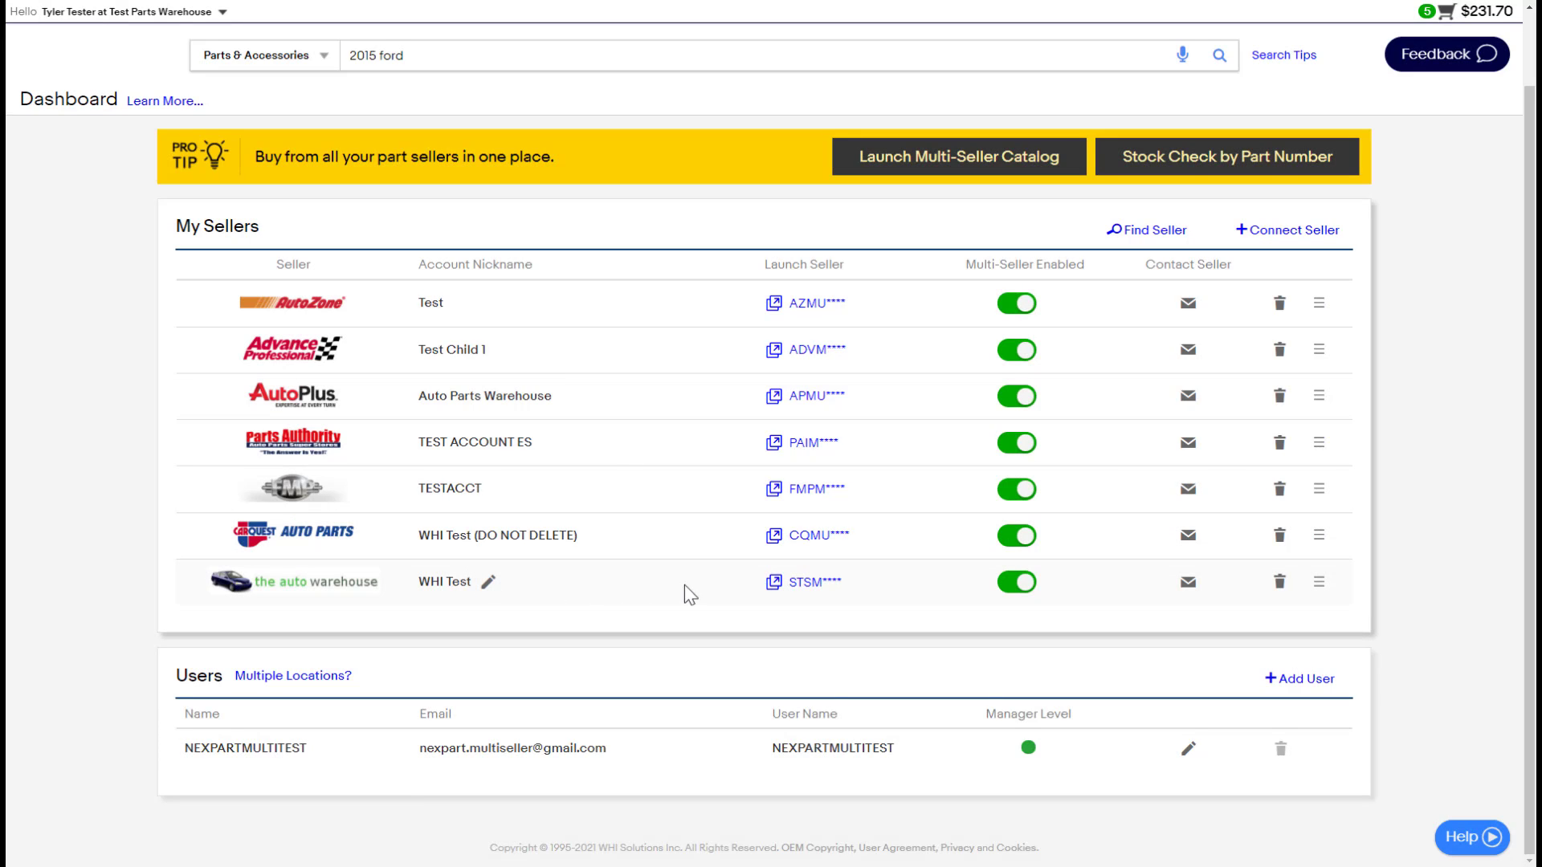
{"action": "mouse_move", "coordinate": [875, 574]}
{"action": "scroll", "coordinate": [1267, 329], "scroll_direction": "up", "scroll_amount": 1}
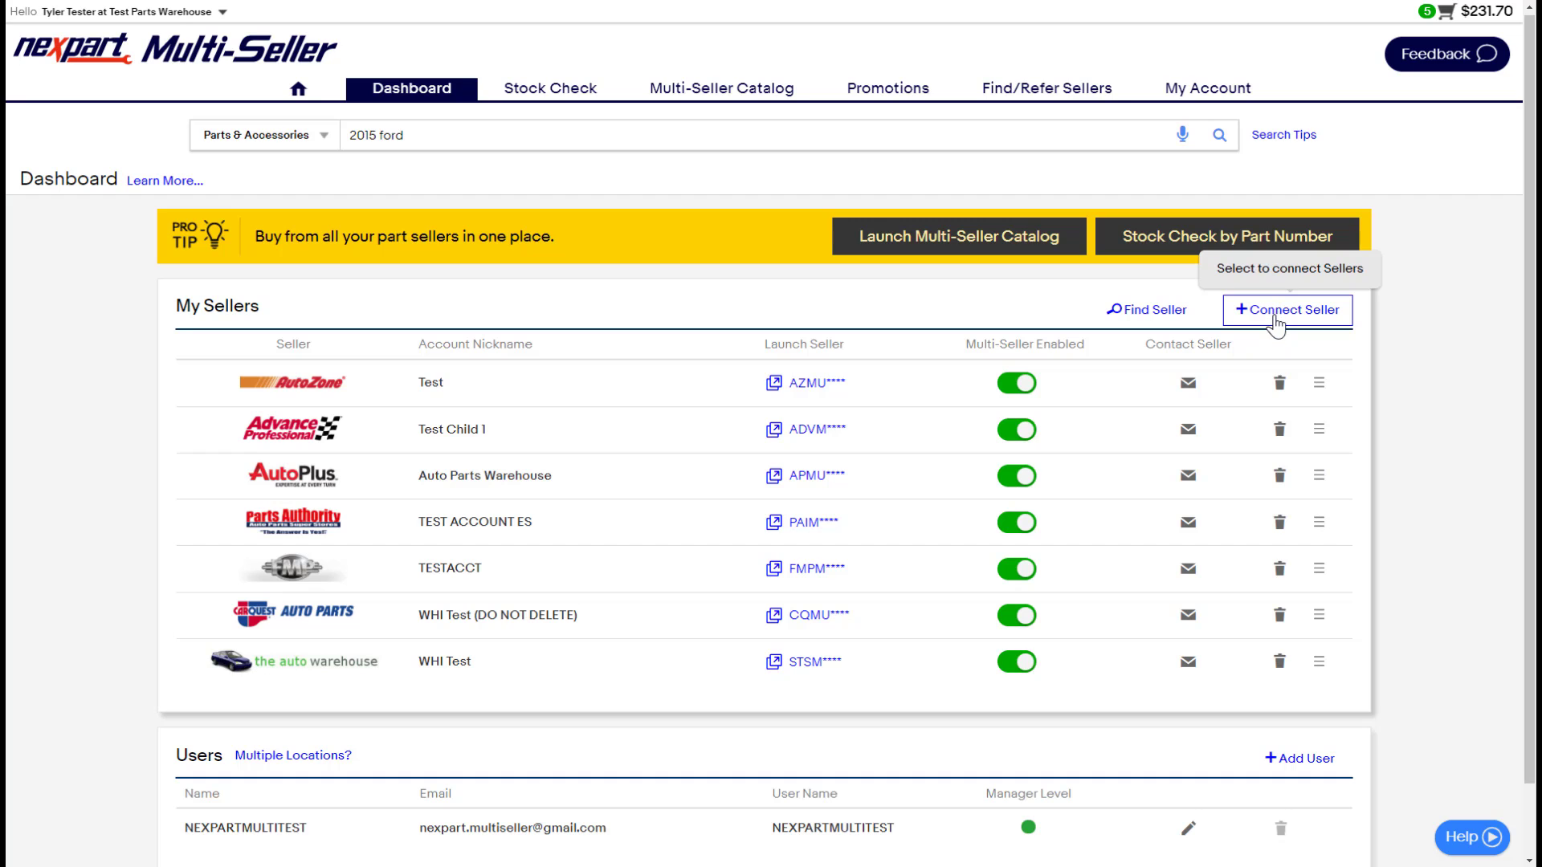
{"action": "left_click", "coordinate": [1276, 326]}
{"action": "left_click", "coordinate": [798, 428]}
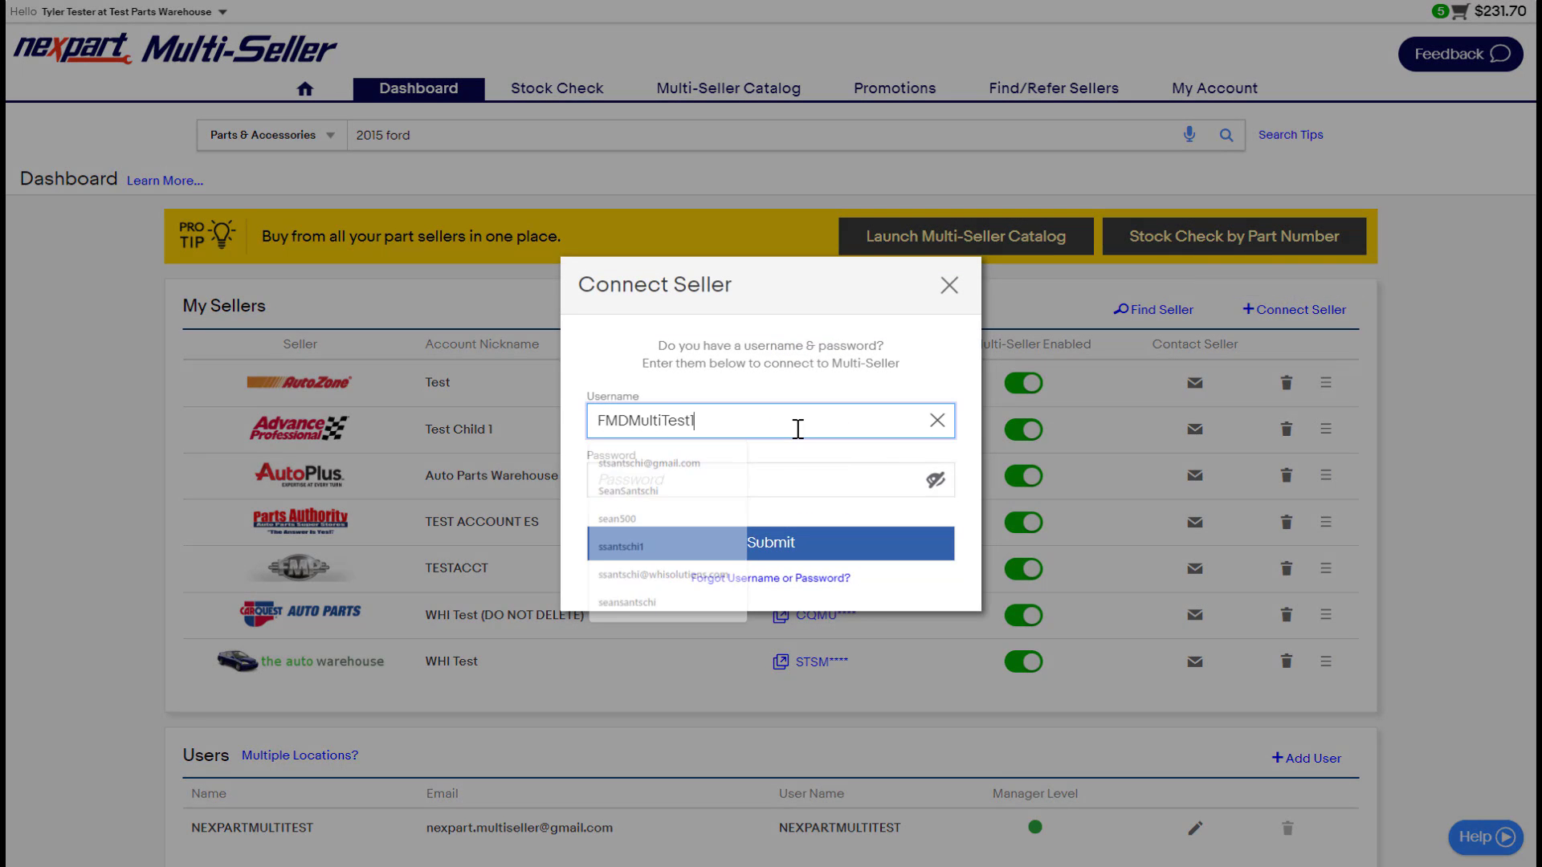
{"action": "left_click", "coordinate": [773, 479]}
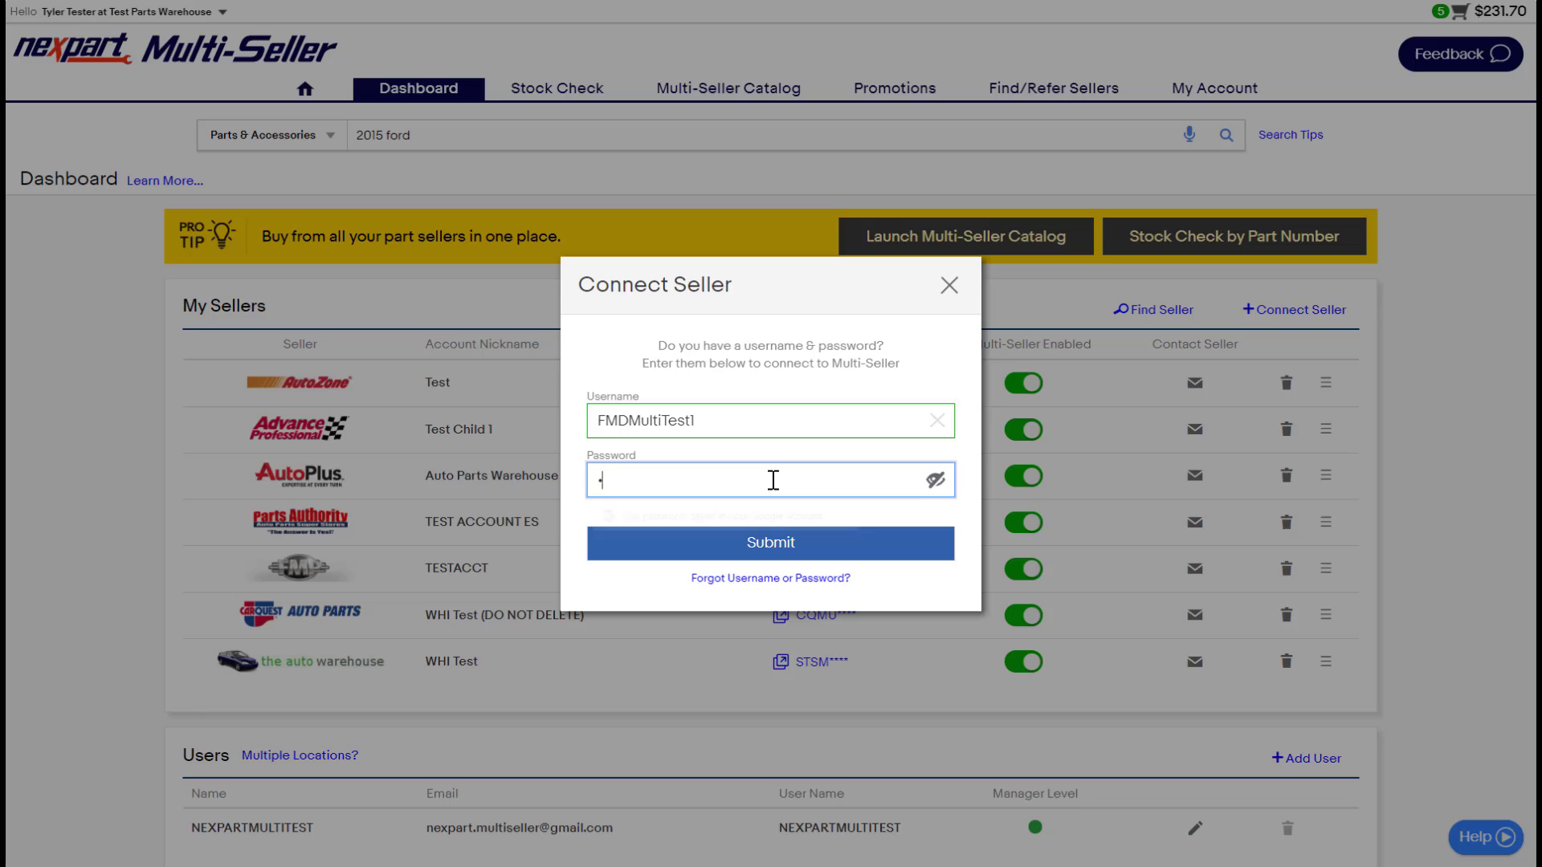
{"action": "left_click", "coordinate": [771, 542]}
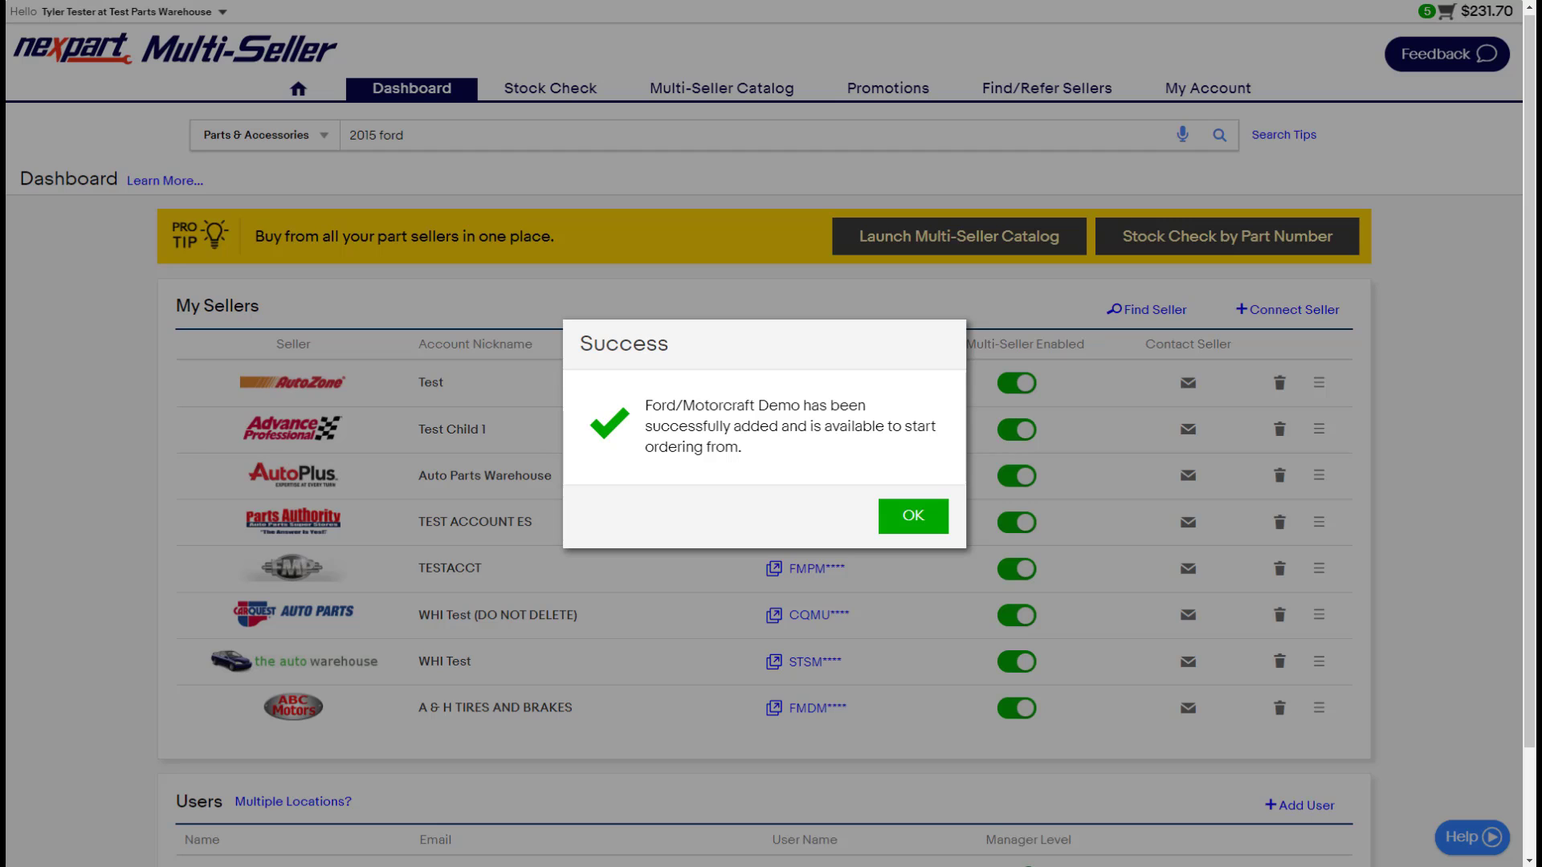
{"action": "left_click", "coordinate": [913, 517]}
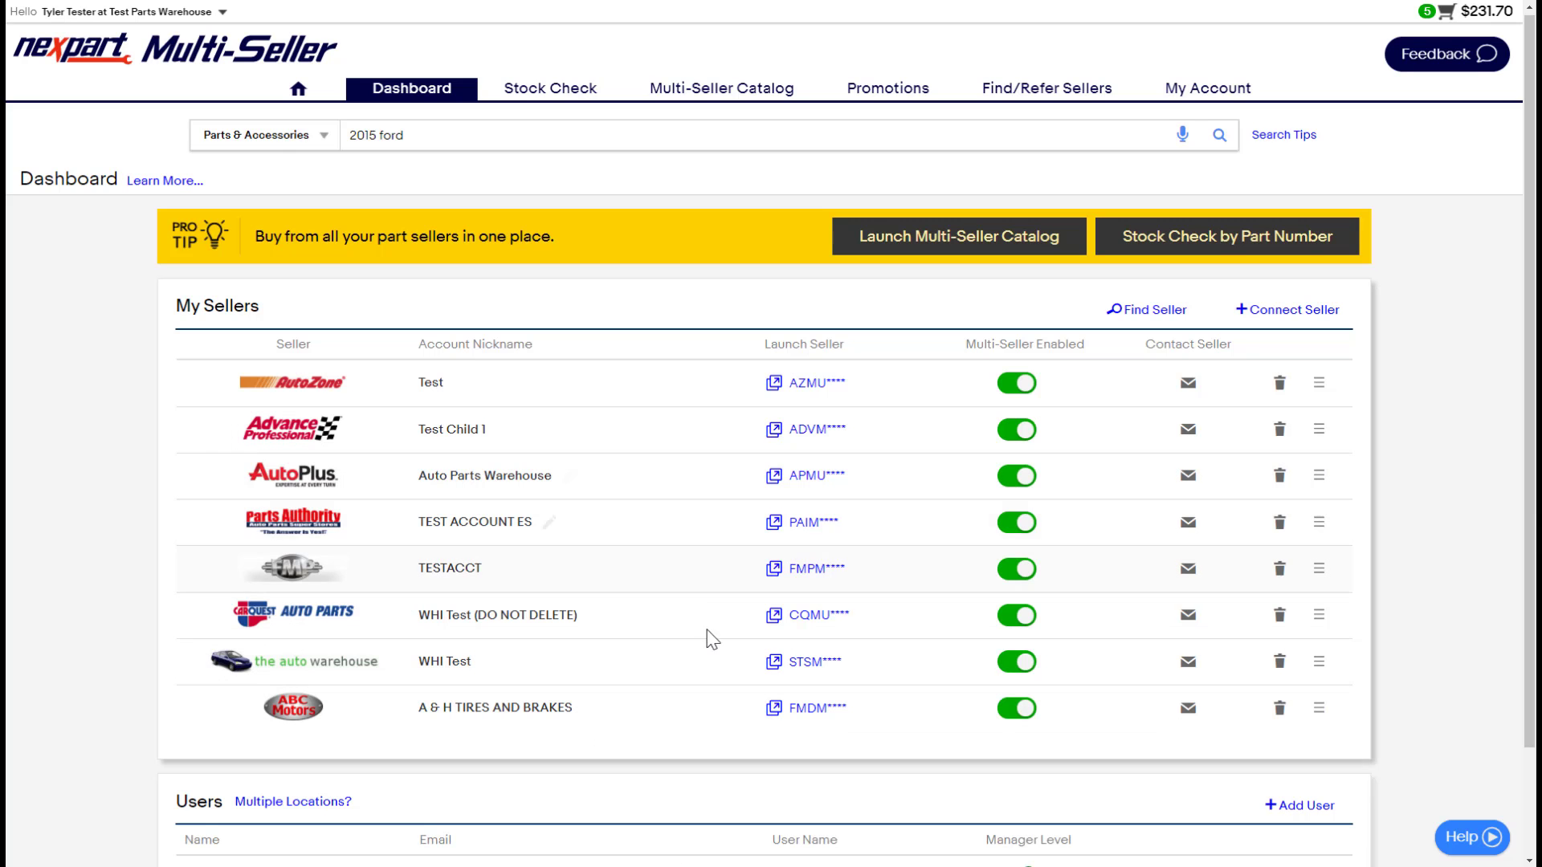
Start editing the AutoZone nickname and close the edit, leaving it as Test
{"action": "mouse_move", "coordinate": [431, 383]}
{"action": "left_click", "coordinate": [461, 384]}
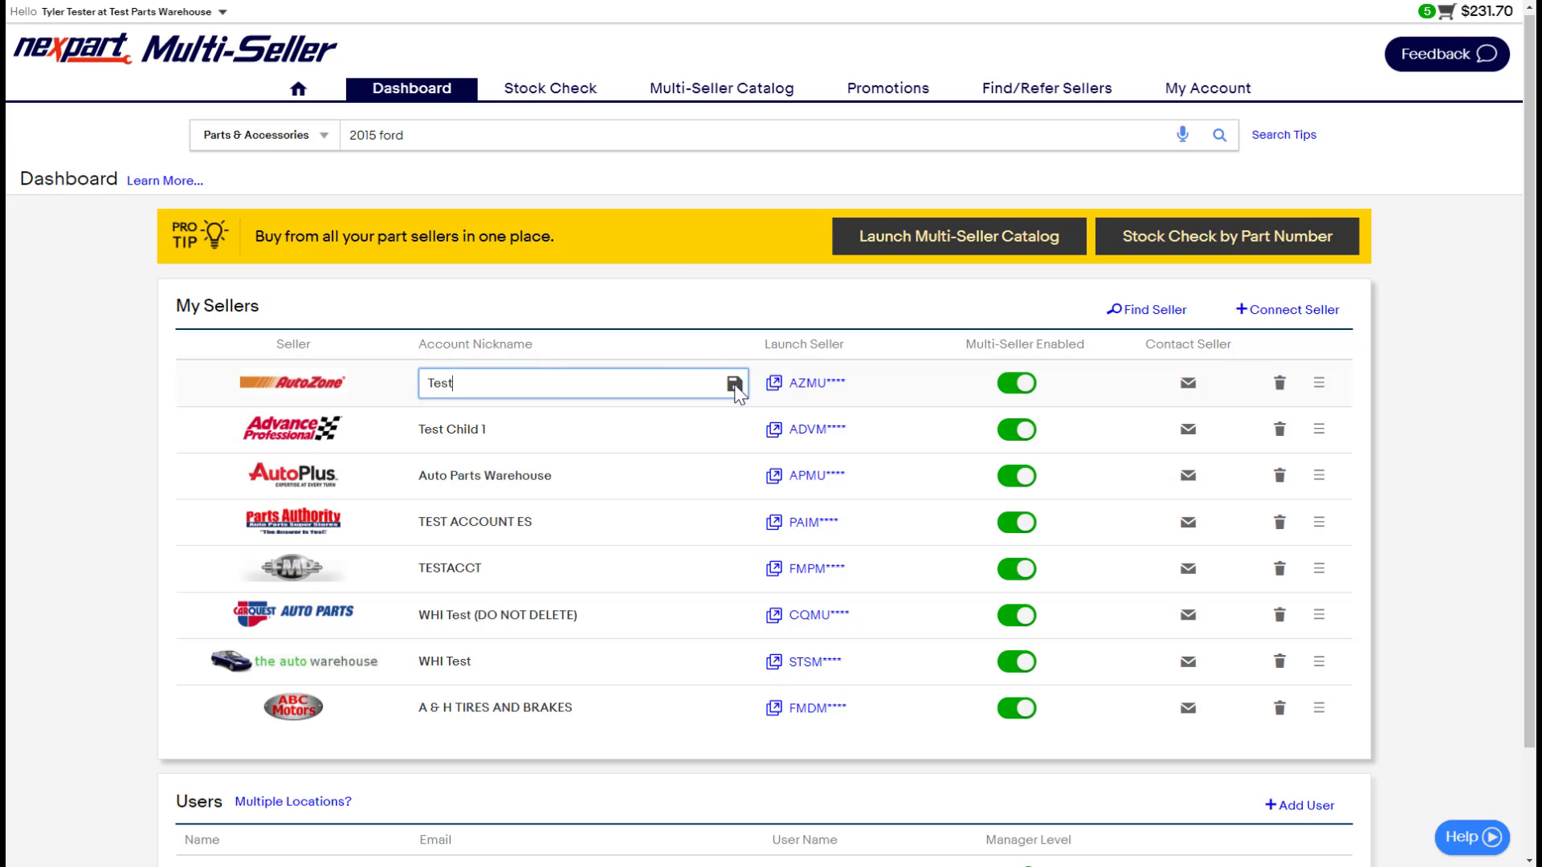
{"action": "key", "text": "Return"}
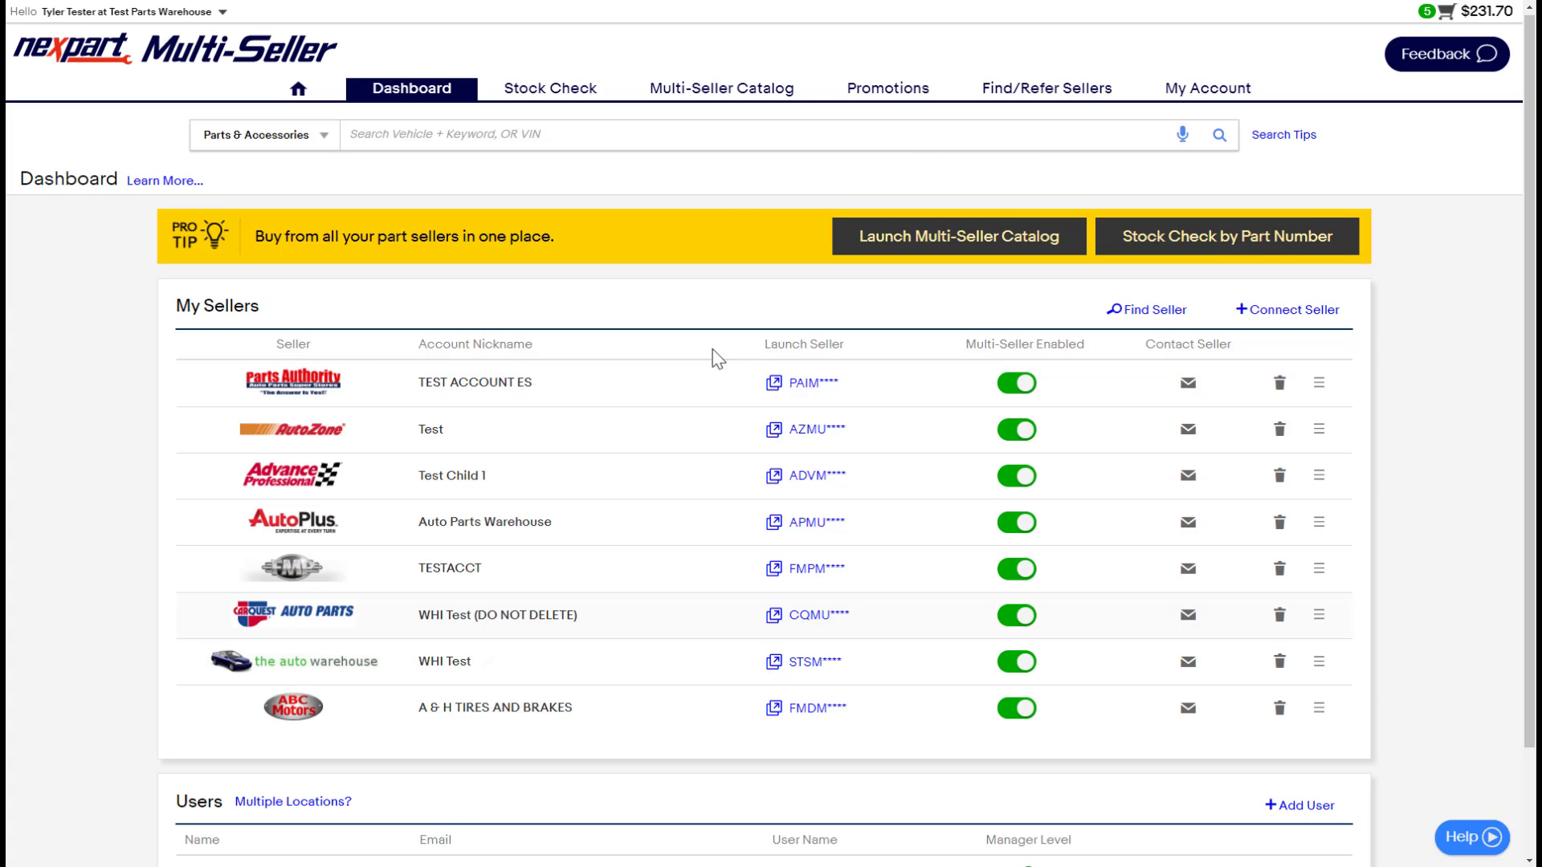
{"action": "mouse_move", "coordinate": [721, 88]}
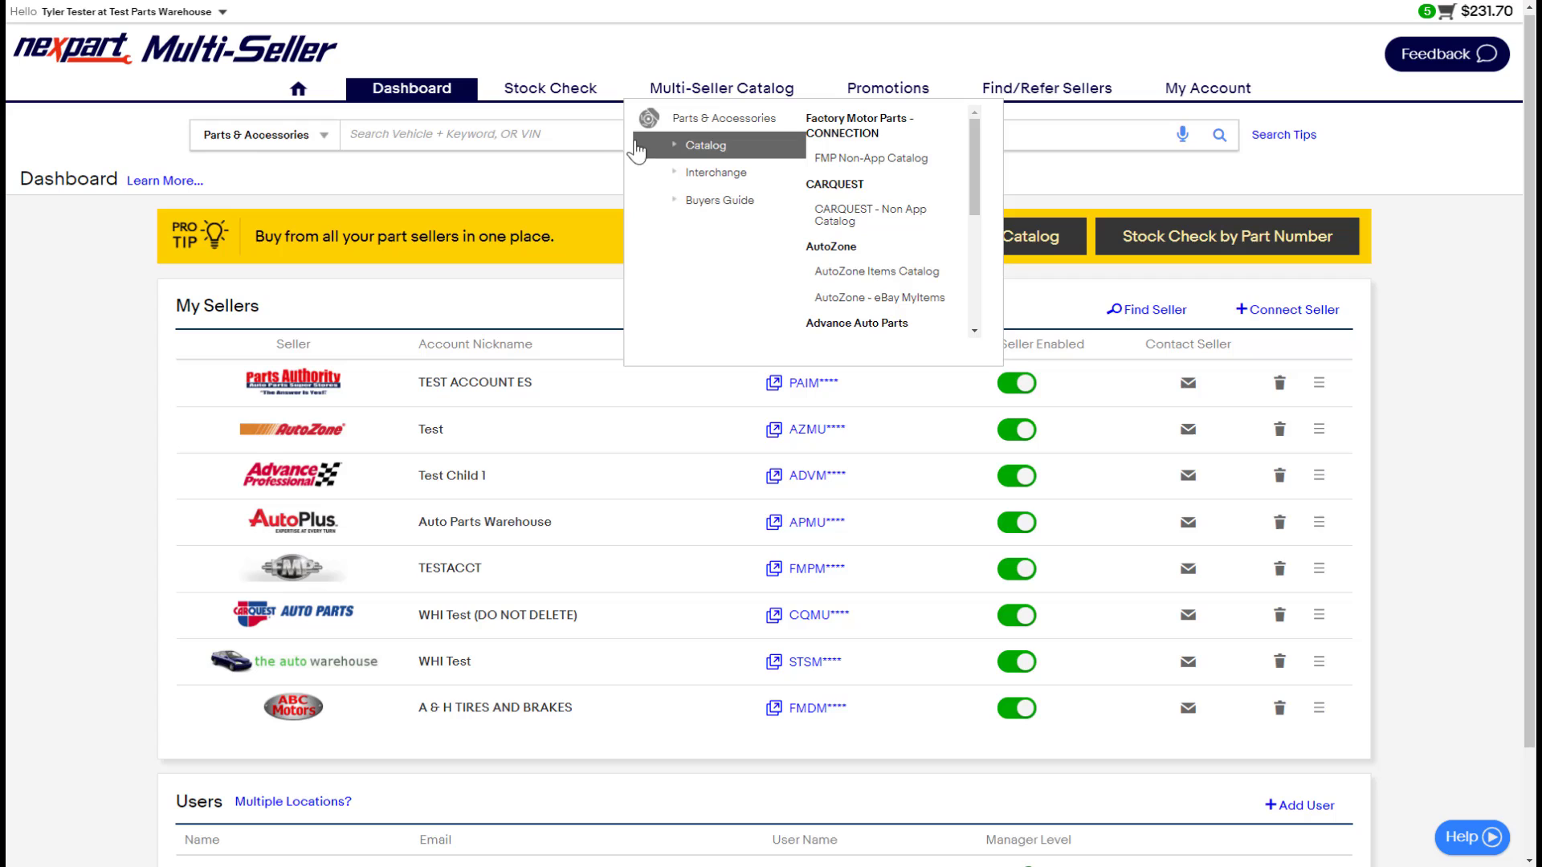
Search parts for '2015 Ford F-150 3.5L V6 FLEX VIN:8 Air Filter'
{"action": "left_click", "coordinate": [608, 135]}
{"action": "type", "text": "2015 Ford F-150 3.5L V6 FLEX VIN:8 Air Filter"}
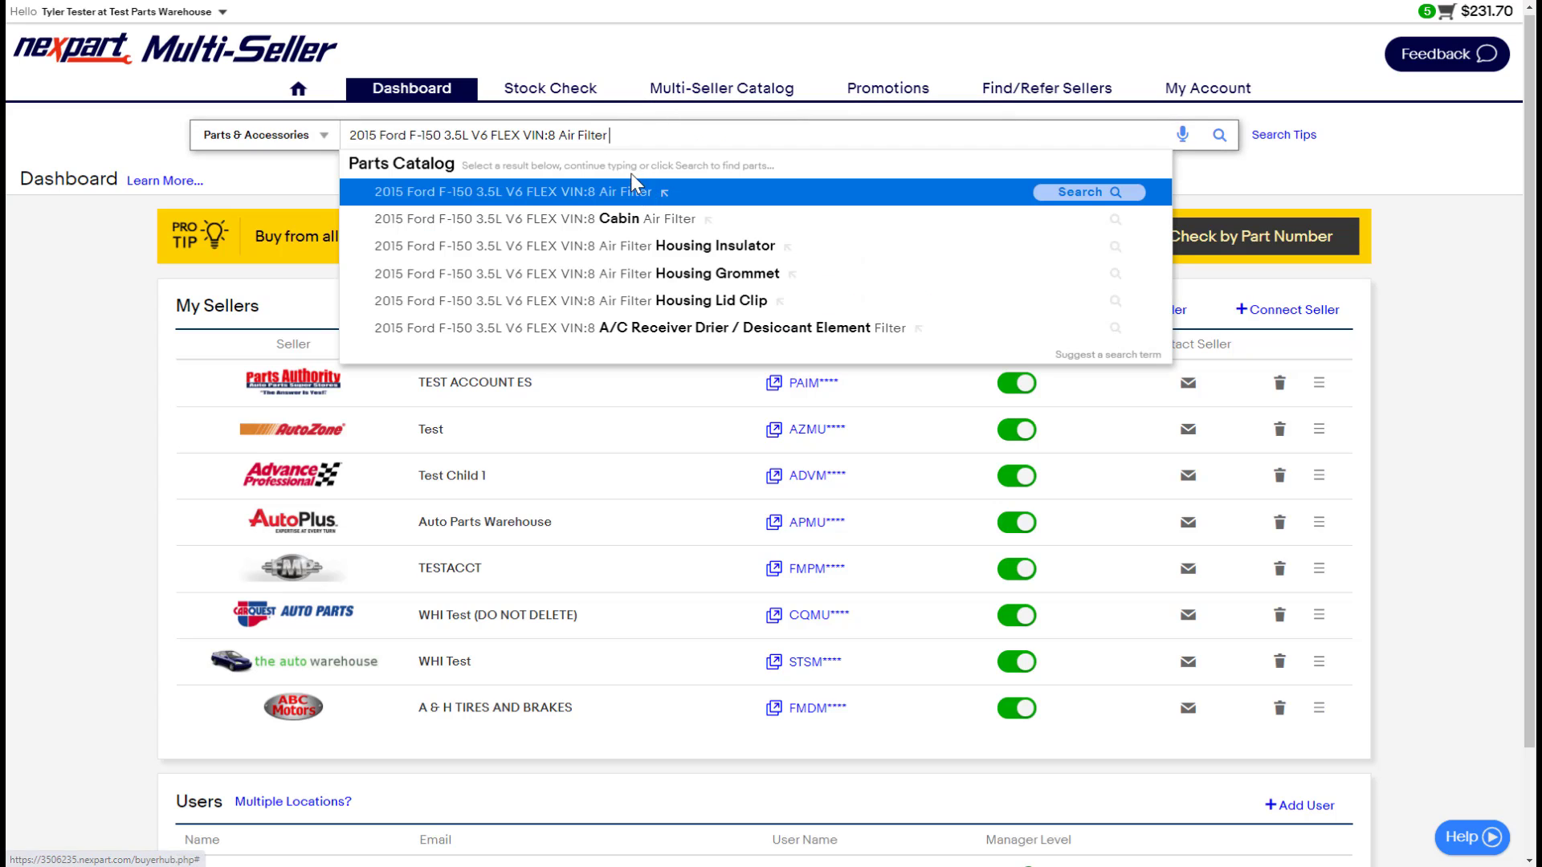
{"action": "left_click", "coordinate": [647, 193]}
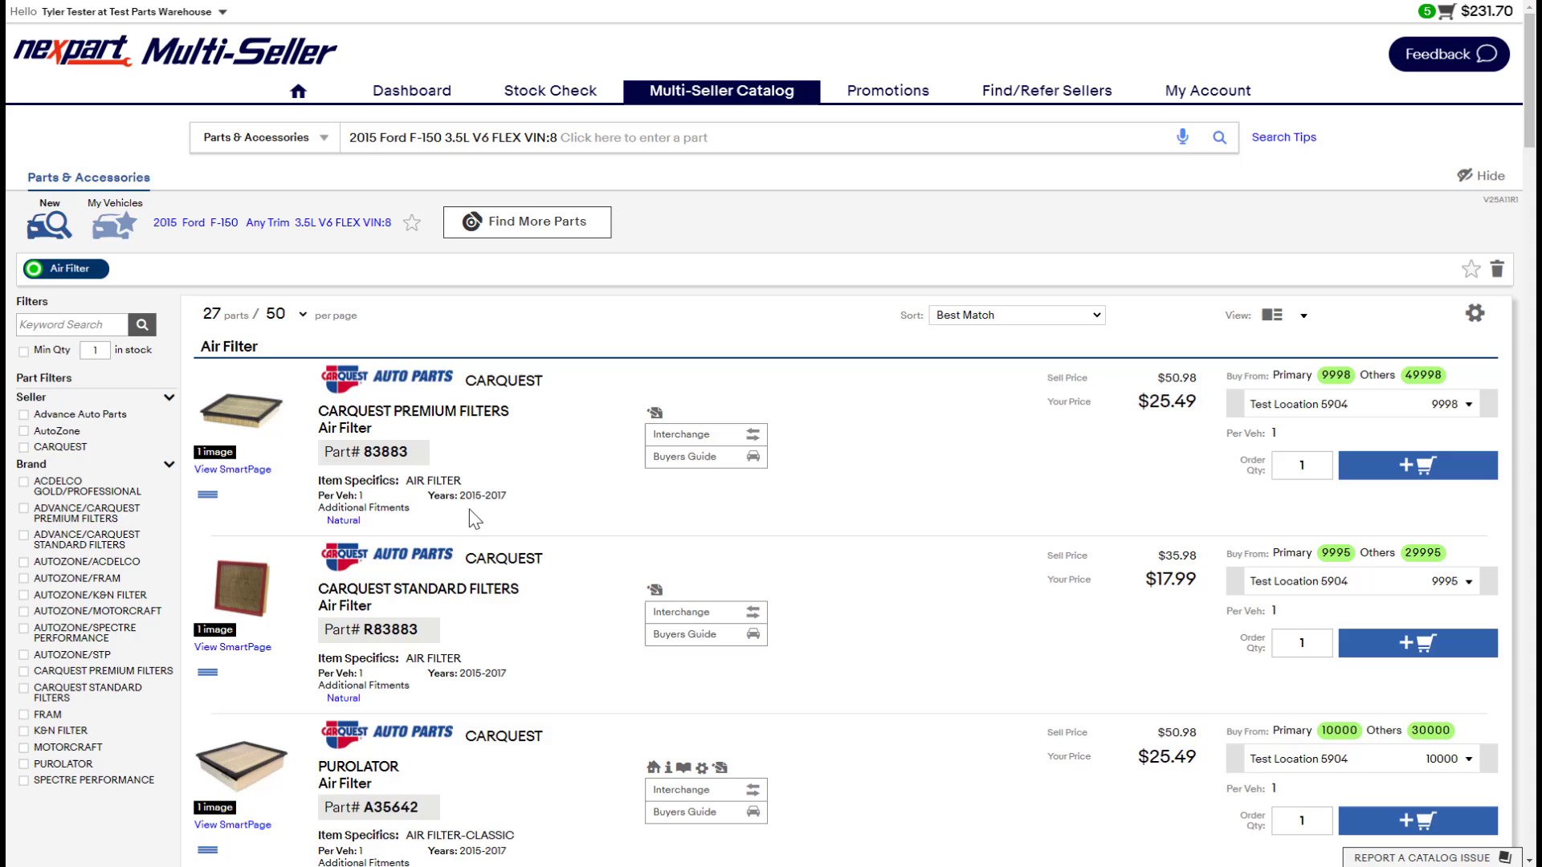
{"action": "scroll", "coordinate": [642, 626], "scroll_direction": "down", "scroll_amount": 3}
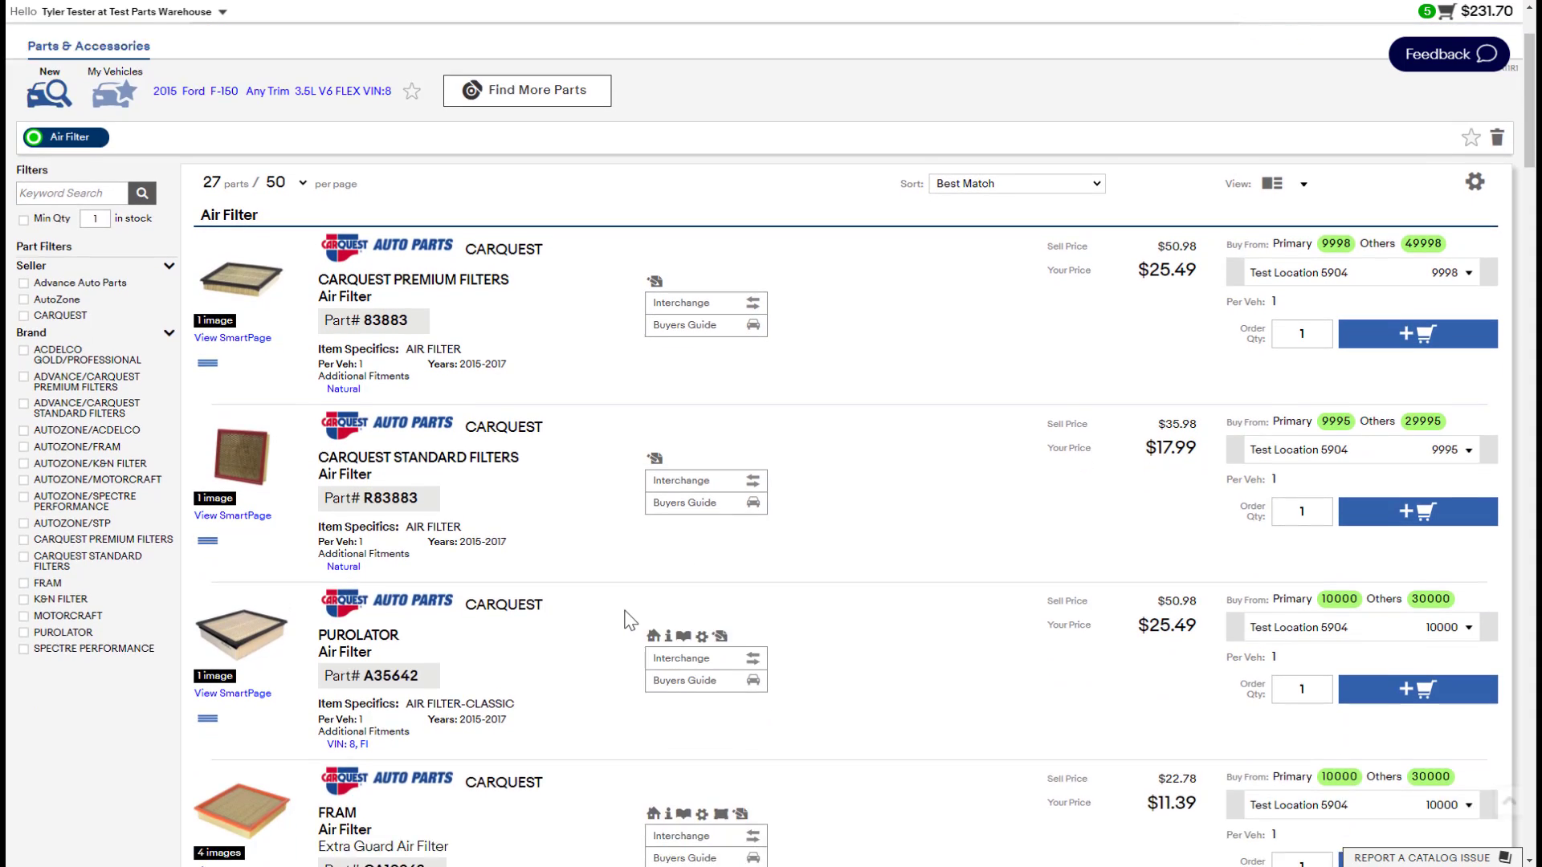
{"action": "scroll", "coordinate": [529, 615], "scroll_direction": "up", "scroll_amount": 3}
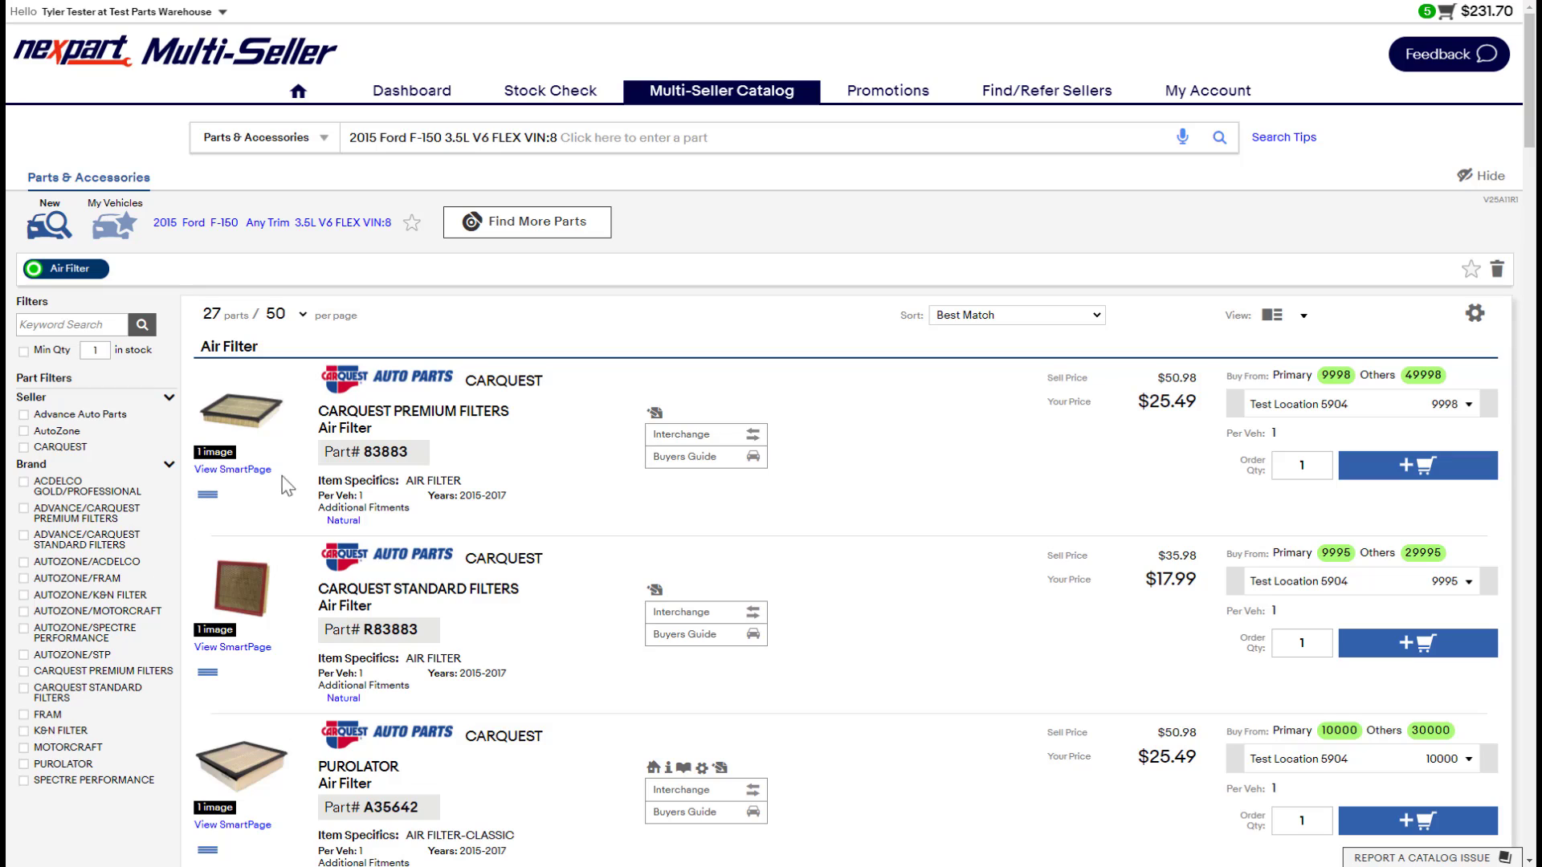
Add the CARQUEST Premium and Standard air filters to the cart and preview it
{"action": "left_click", "coordinate": [1411, 480]}
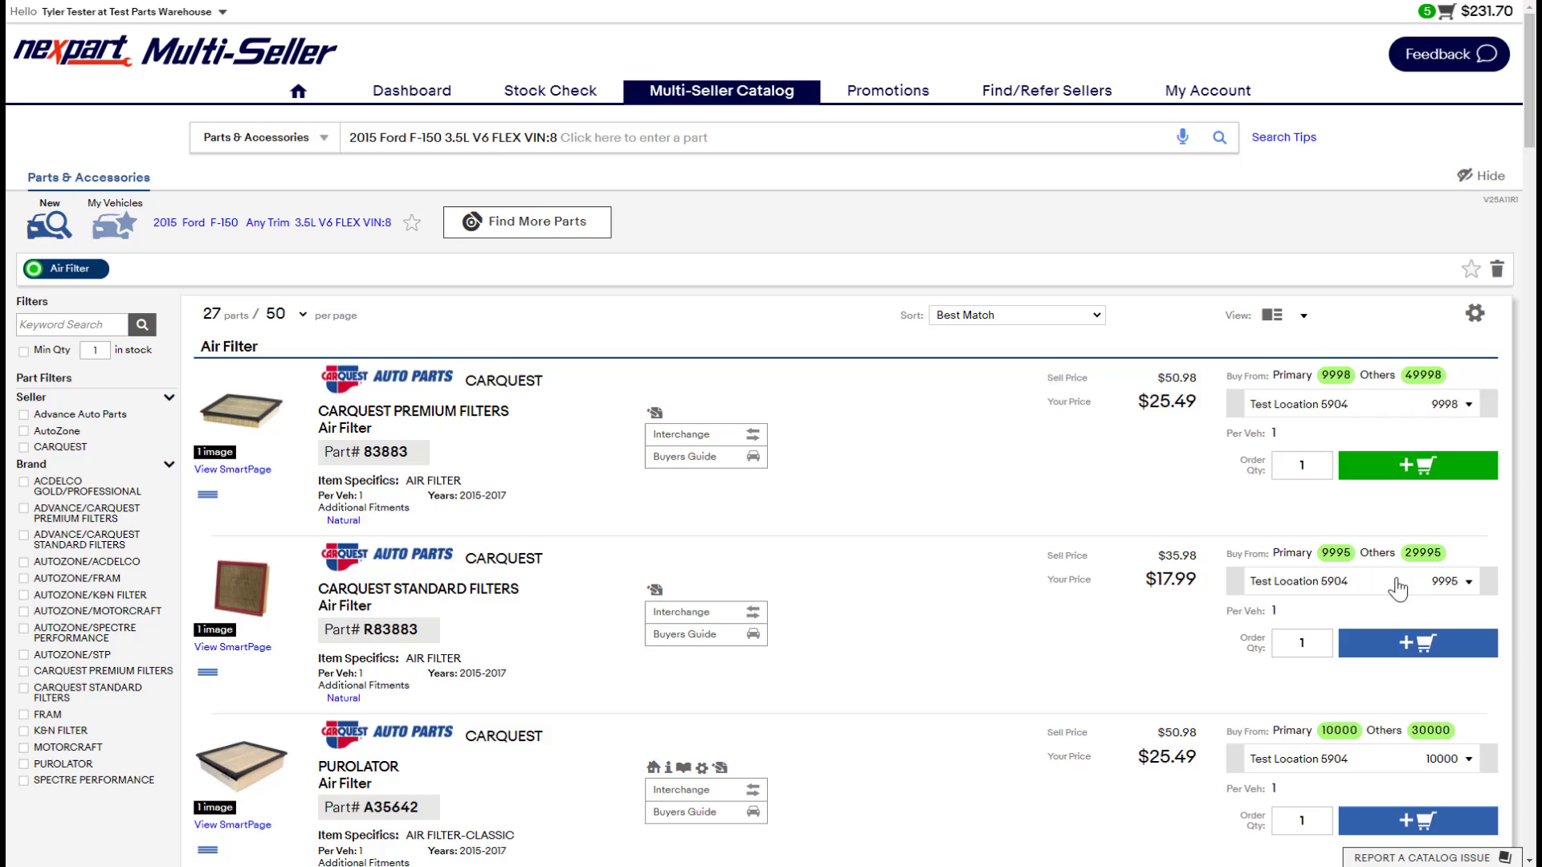
{"action": "left_click", "coordinate": [1383, 652]}
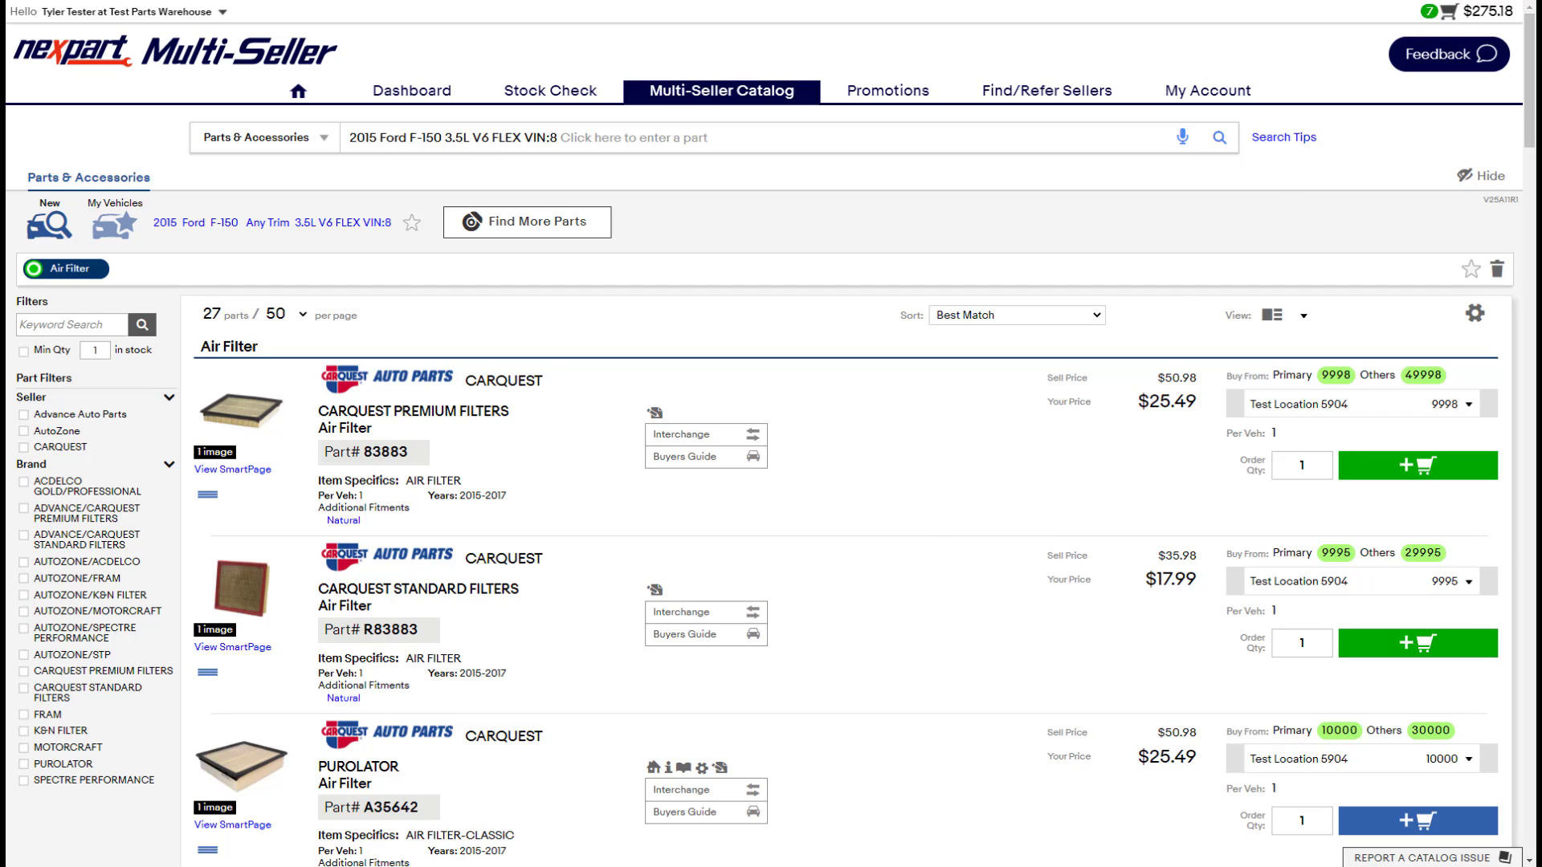
{"action": "left_click", "coordinate": [1478, 17]}
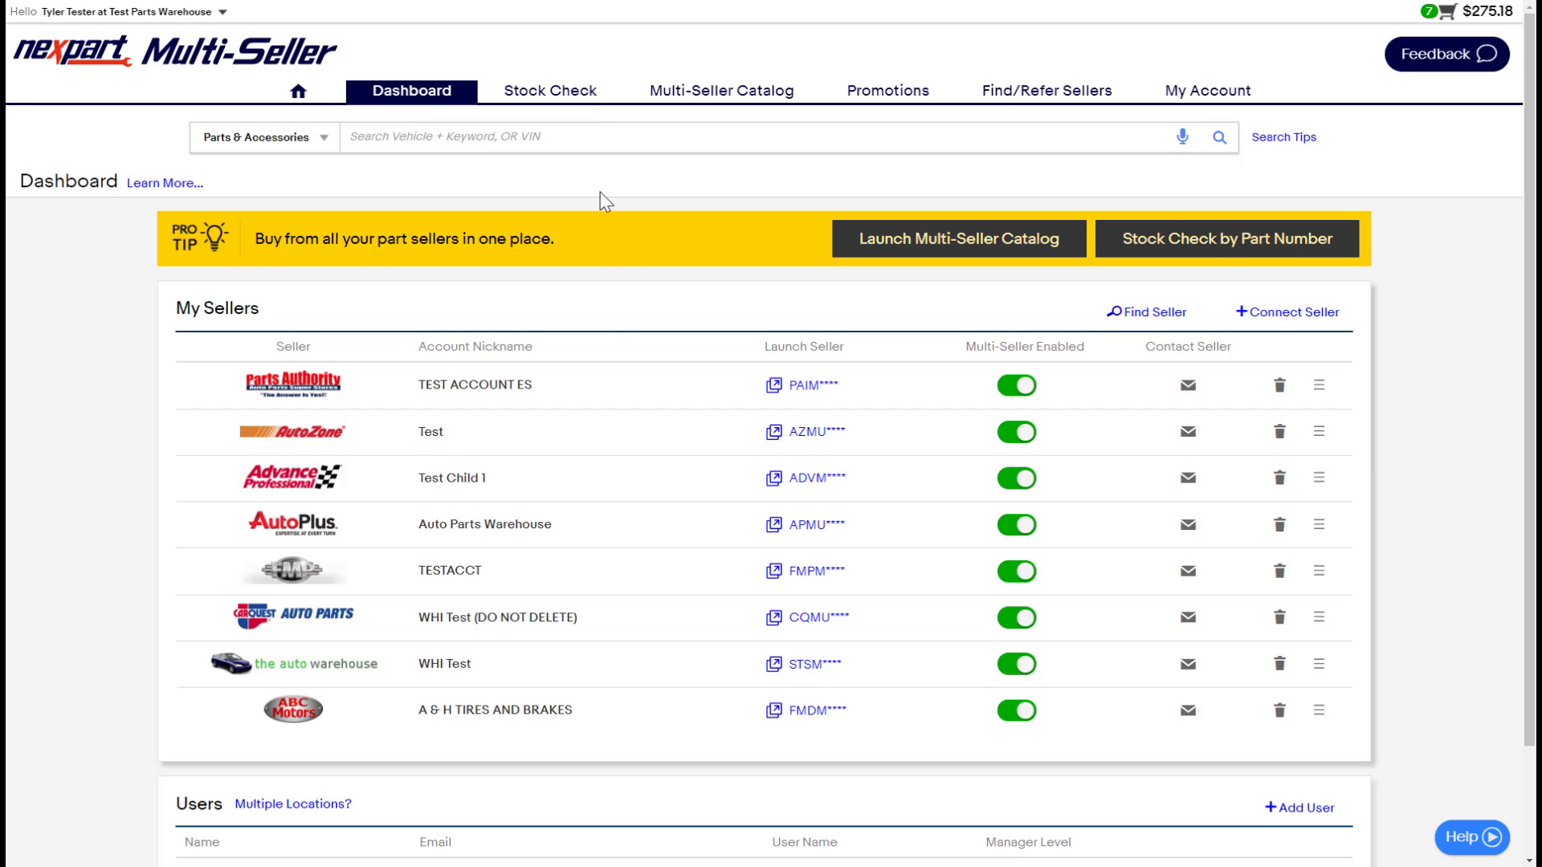
In single-seller Stock Check, select AutoZone as vendor and bring up the part-search methods
{"action": "left_click", "coordinate": [570, 92]}
{"action": "left_click", "coordinate": [570, 92]}
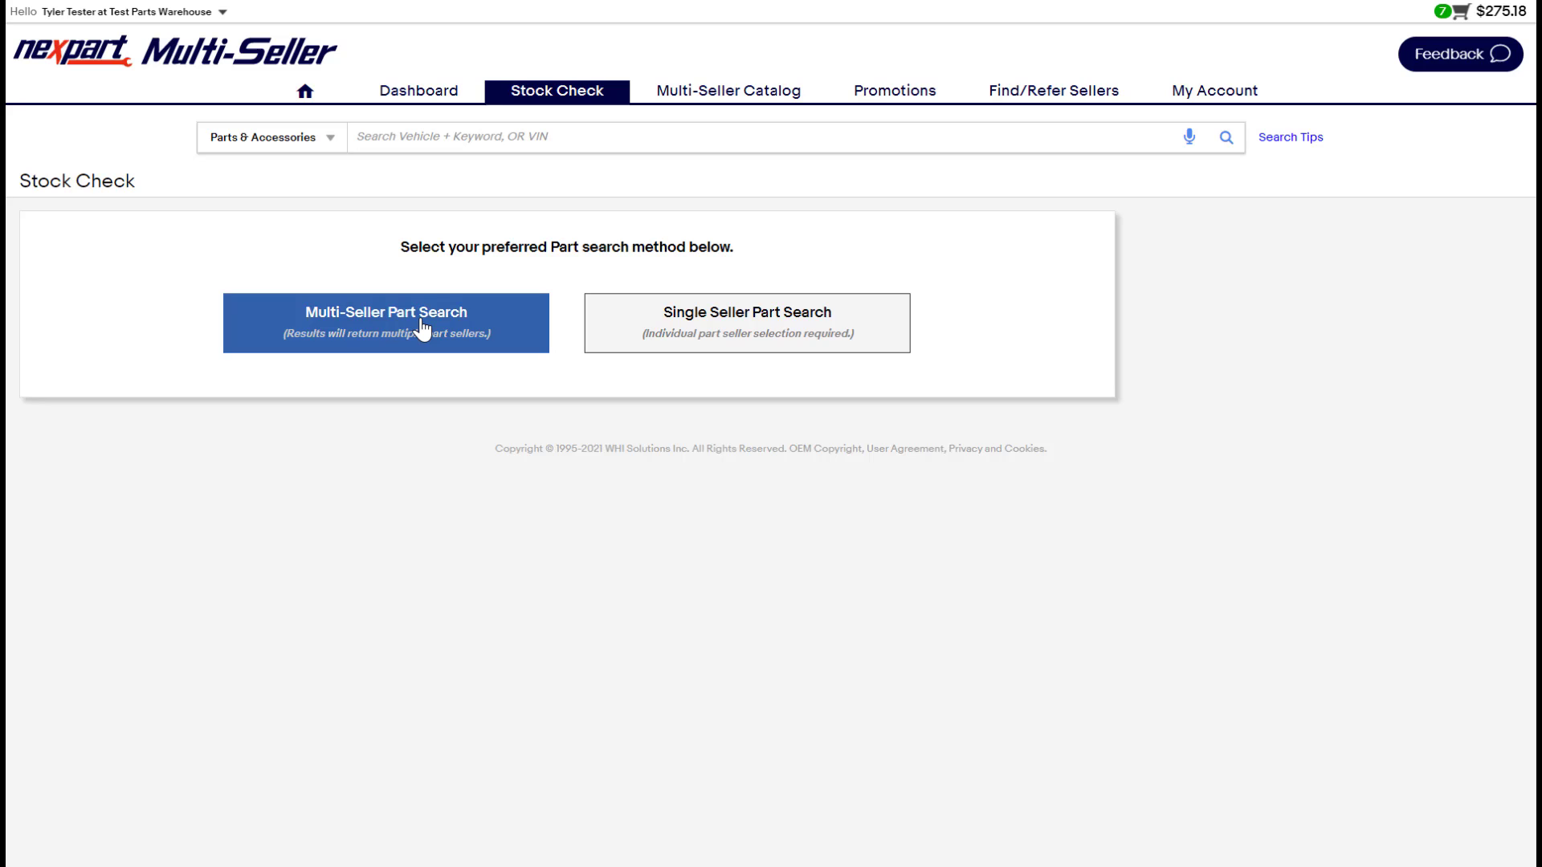
{"action": "left_click", "coordinate": [744, 338]}
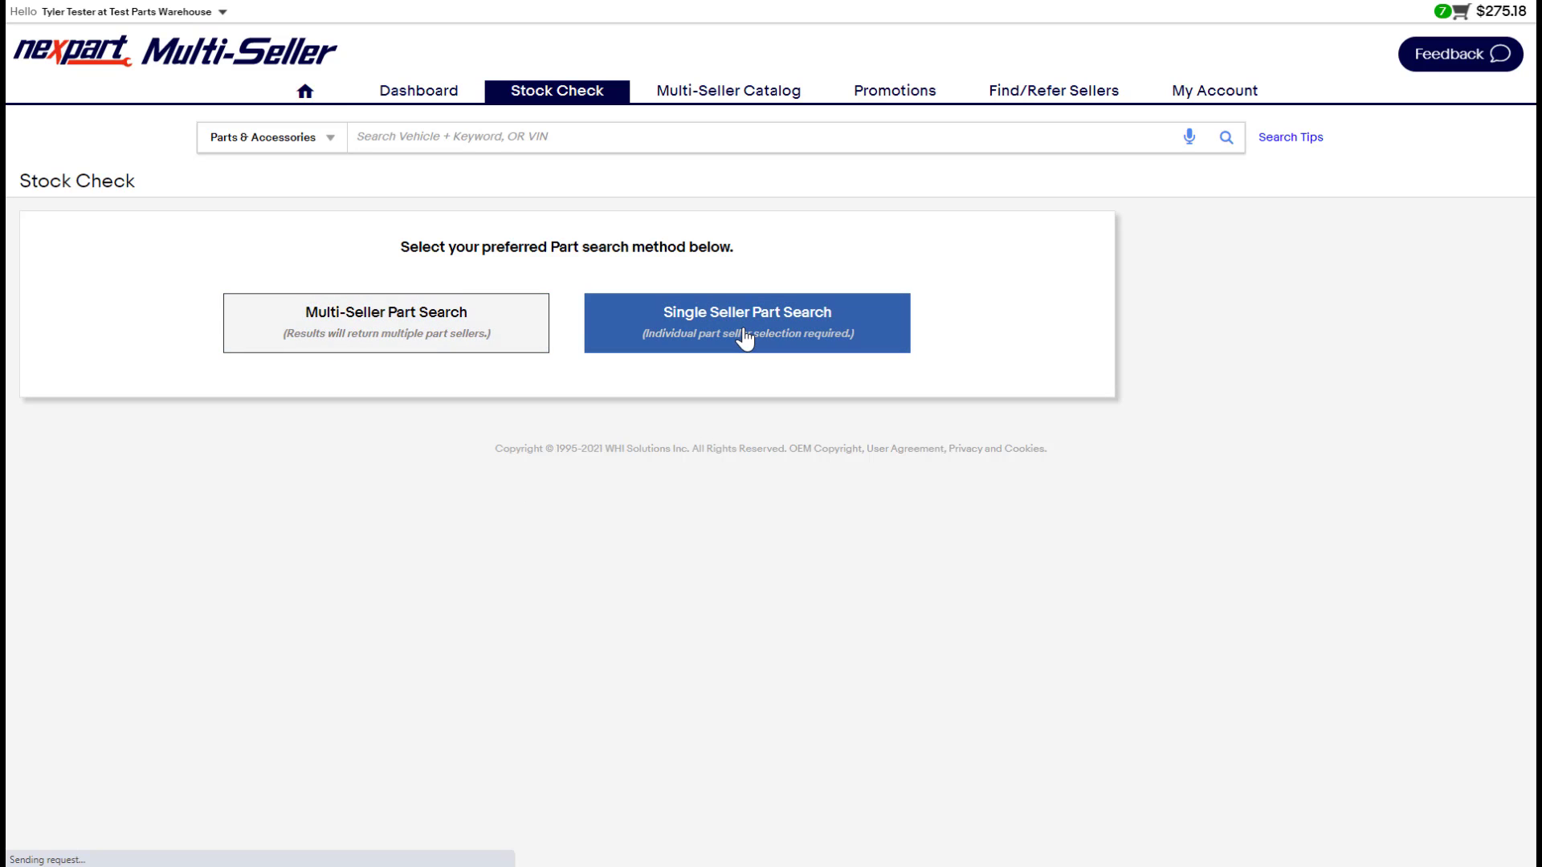
{"action": "left_click", "coordinate": [613, 282]}
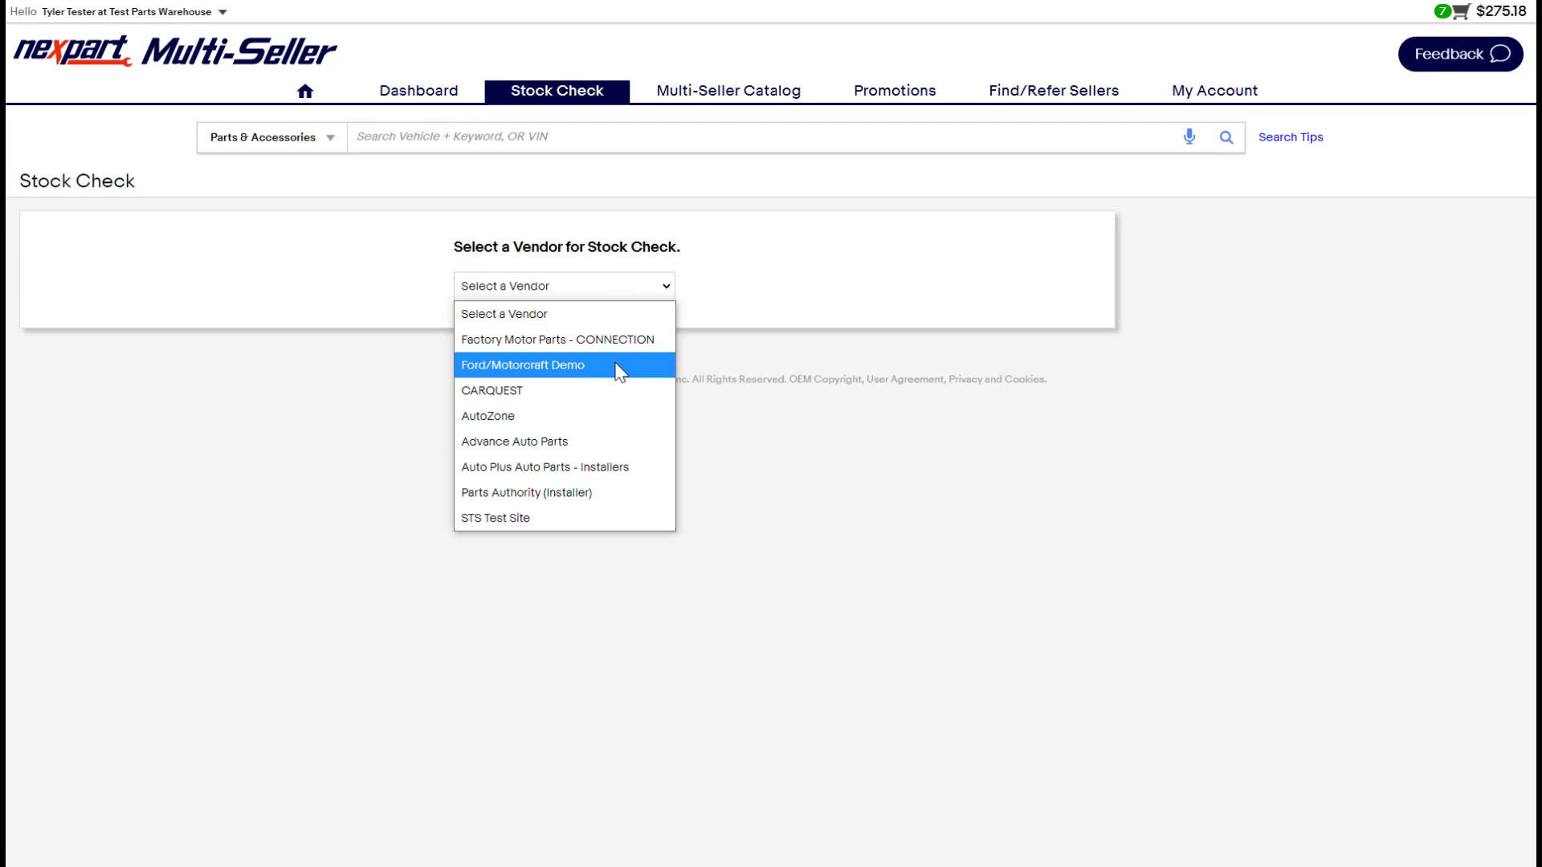
{"action": "left_click", "coordinate": [616, 416]}
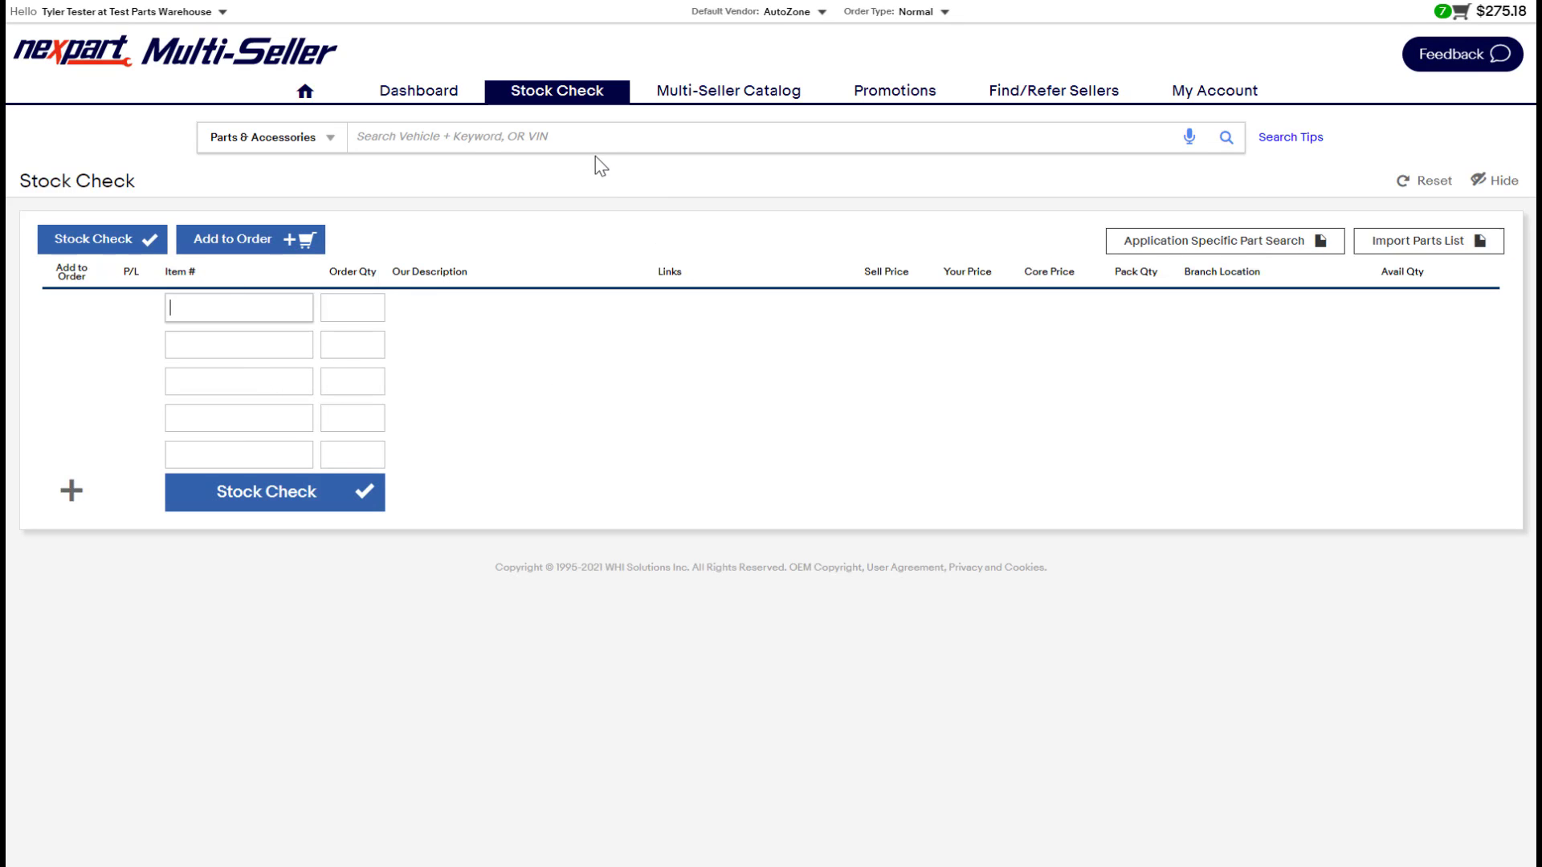
{"action": "left_click", "coordinate": [568, 104]}
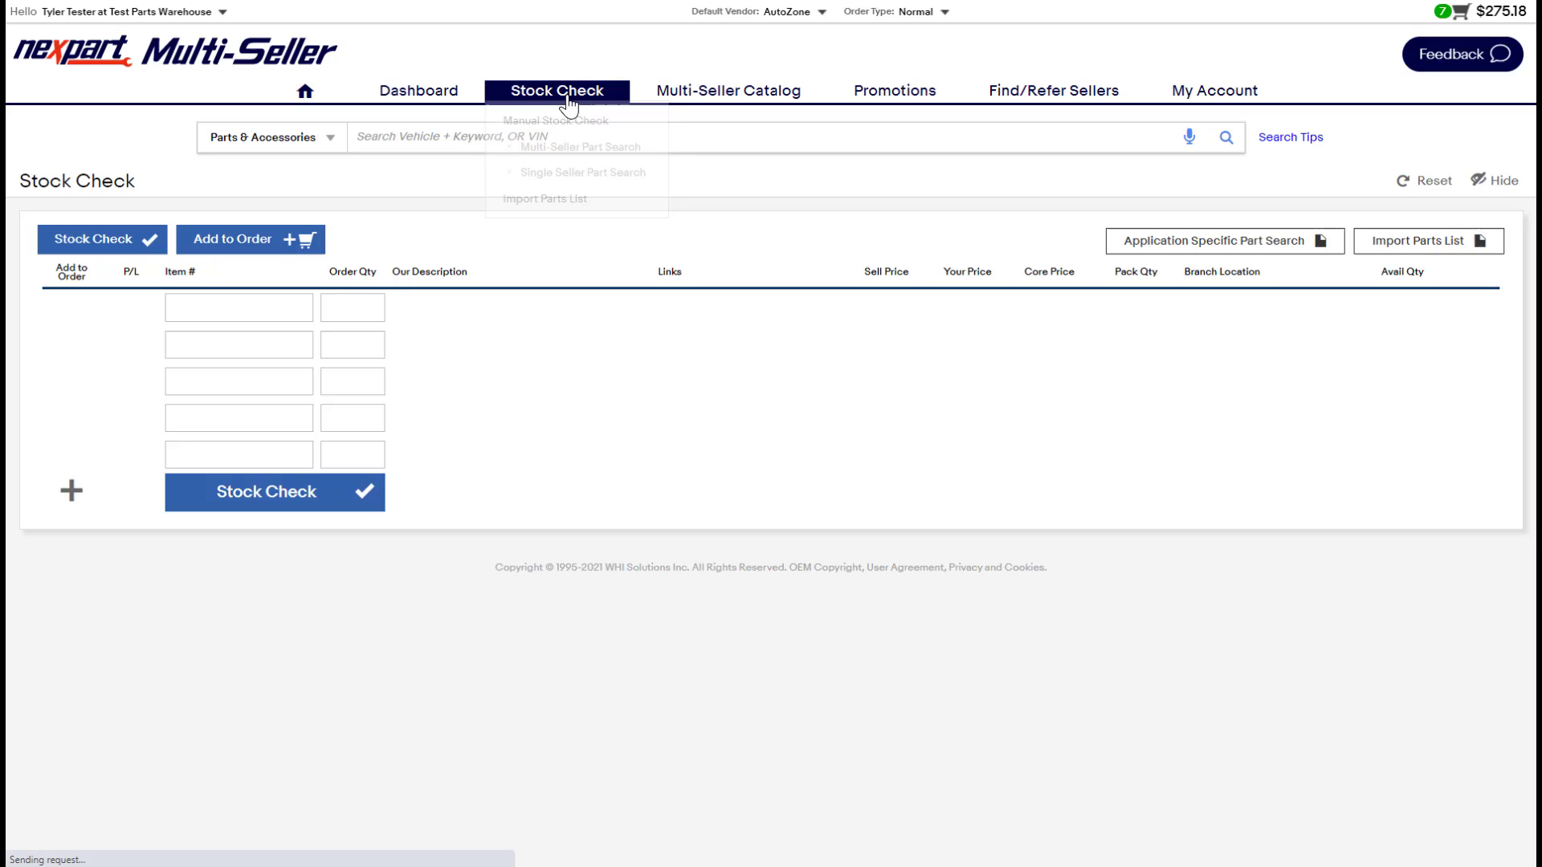
Run a multi-seller stock check for part PF4 across all brands
{"action": "left_click", "coordinate": [413, 340]}
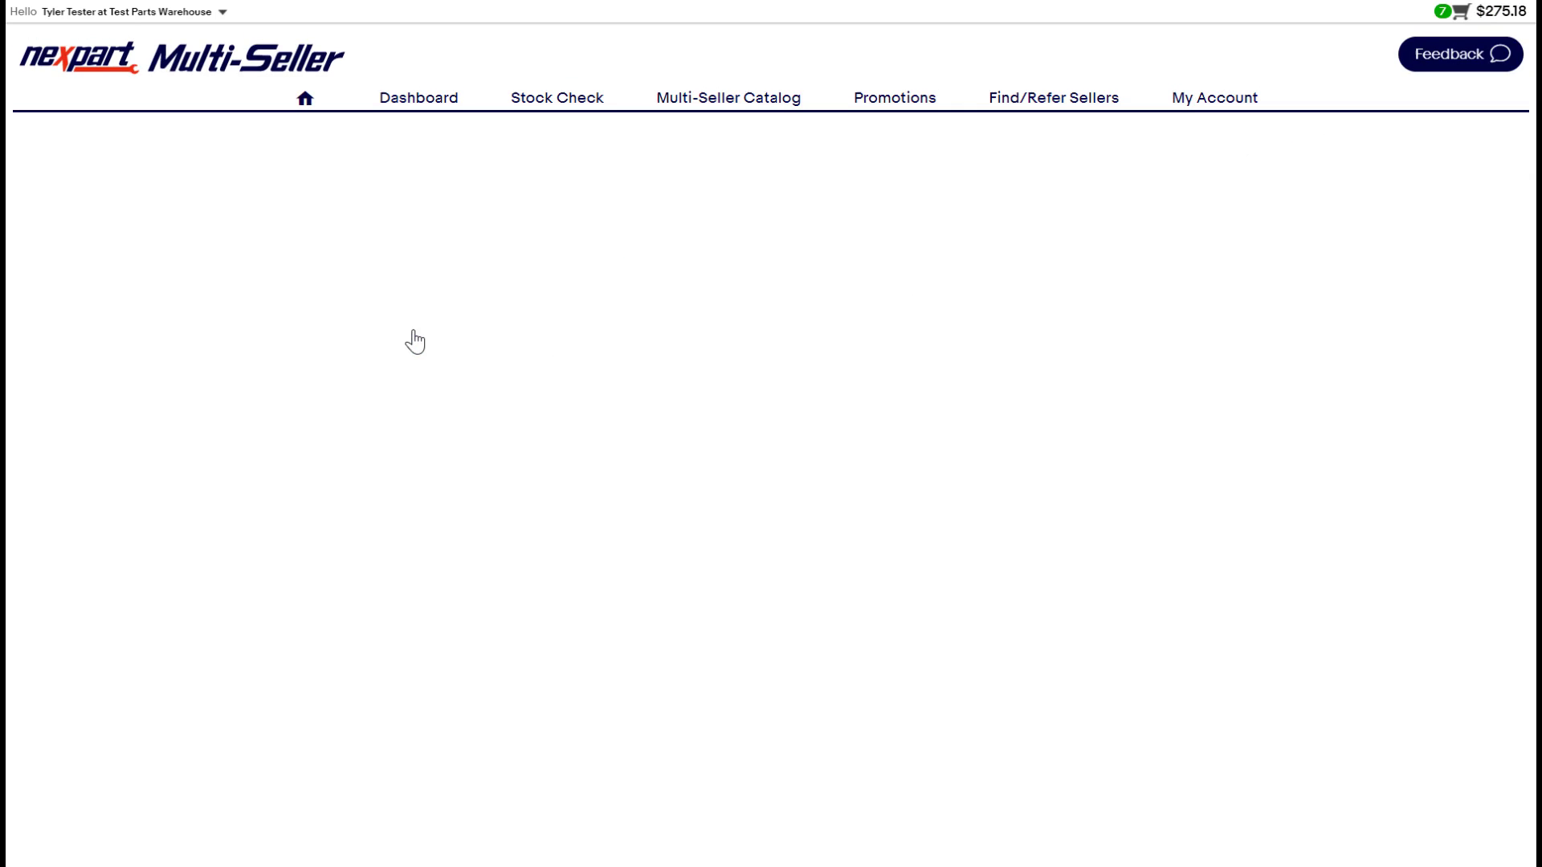
{"action": "type", "text": "PF4"}
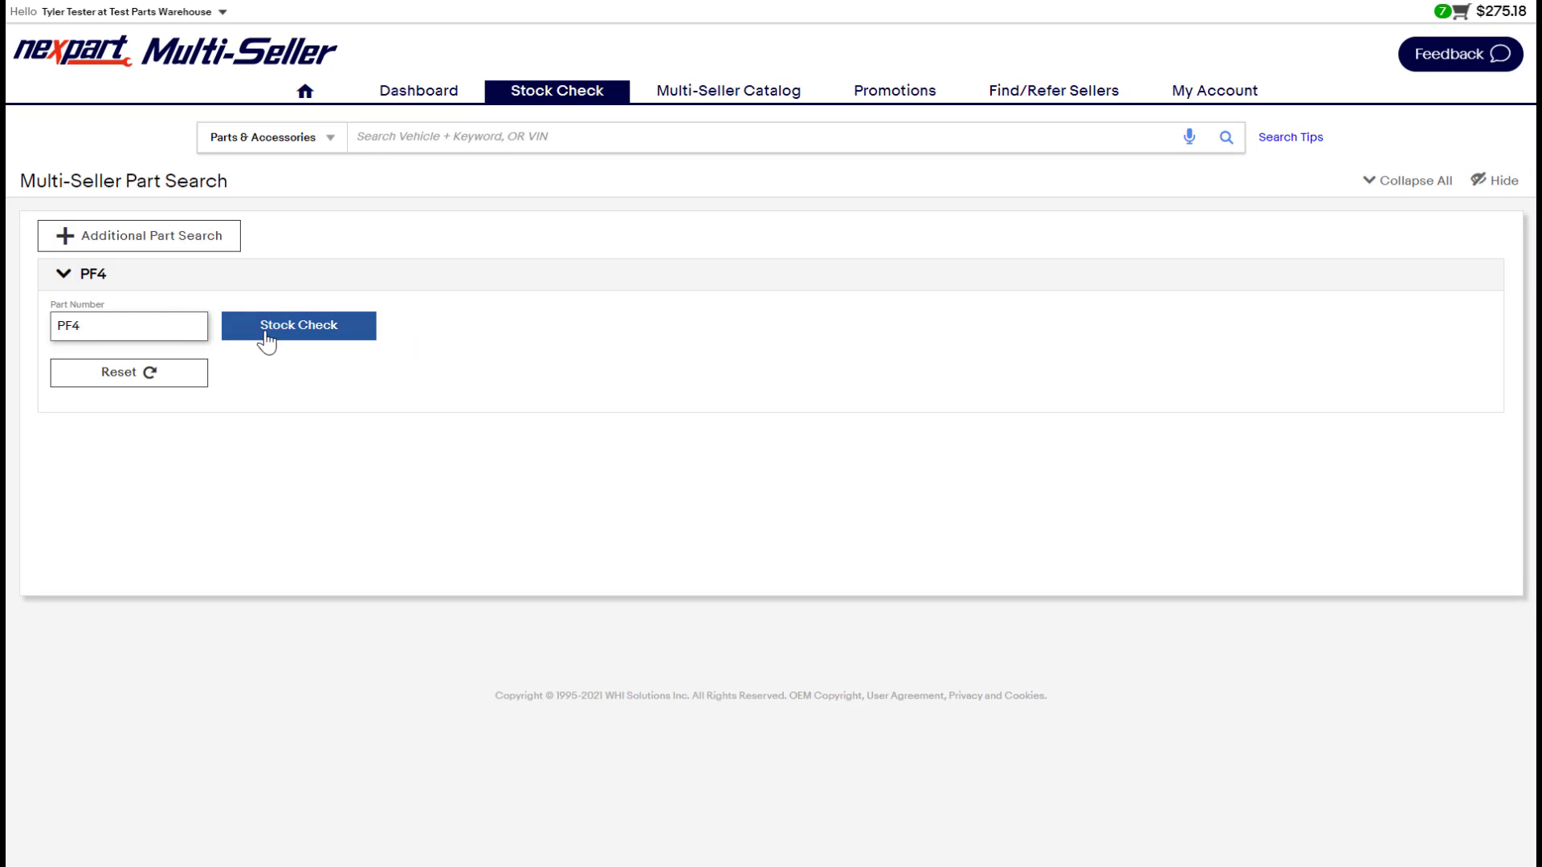
{"action": "left_click", "coordinate": [269, 338]}
{"action": "left_click", "coordinate": [270, 336]}
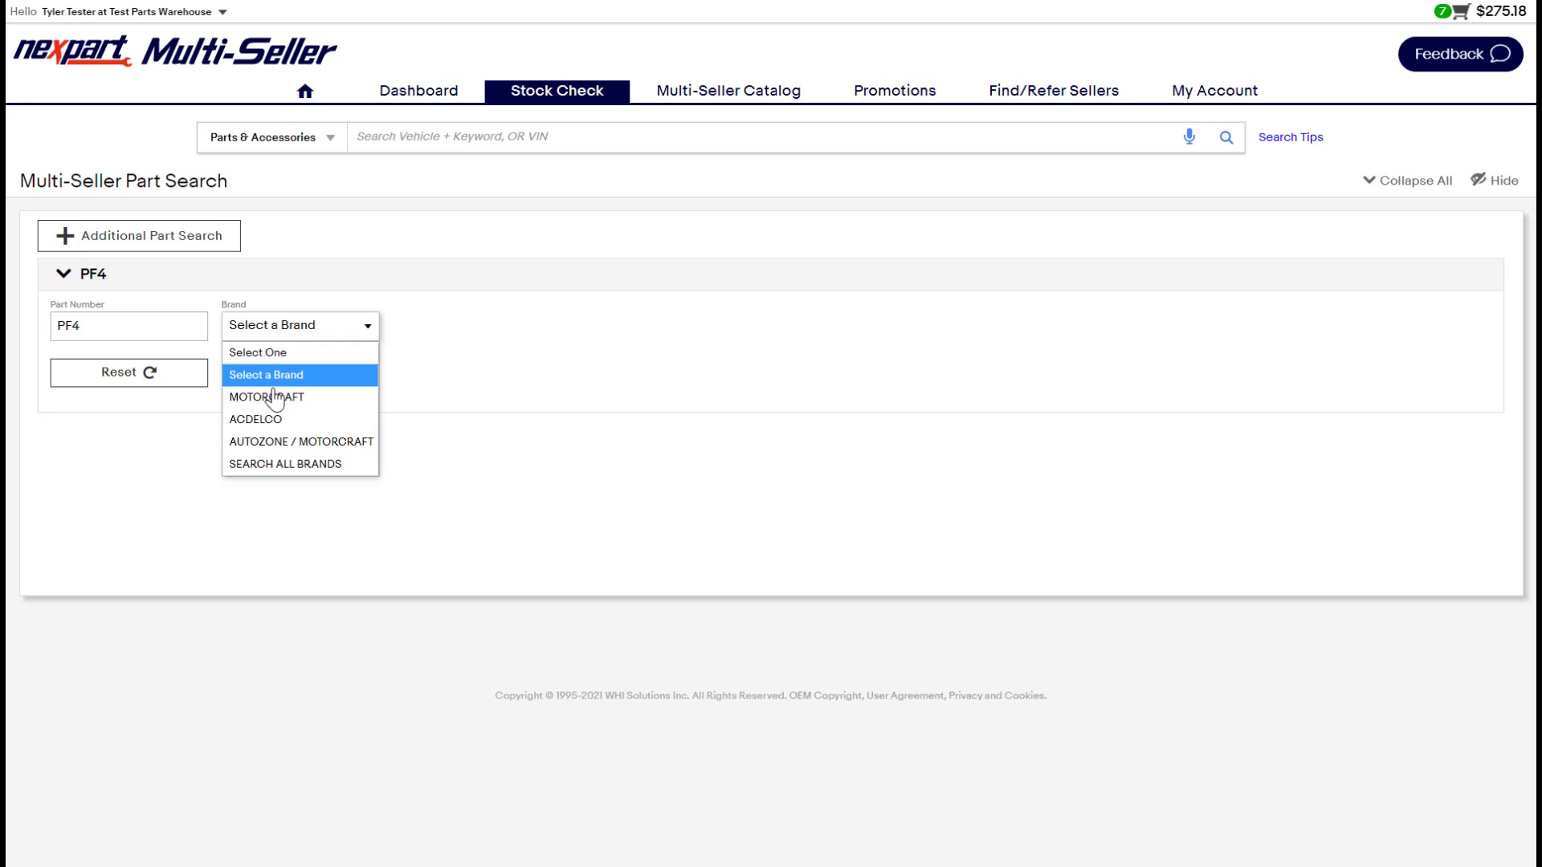
{"action": "left_click", "coordinate": [277, 446]}
{"action": "left_click", "coordinate": [303, 326]}
{"action": "left_click", "coordinate": [303, 460]}
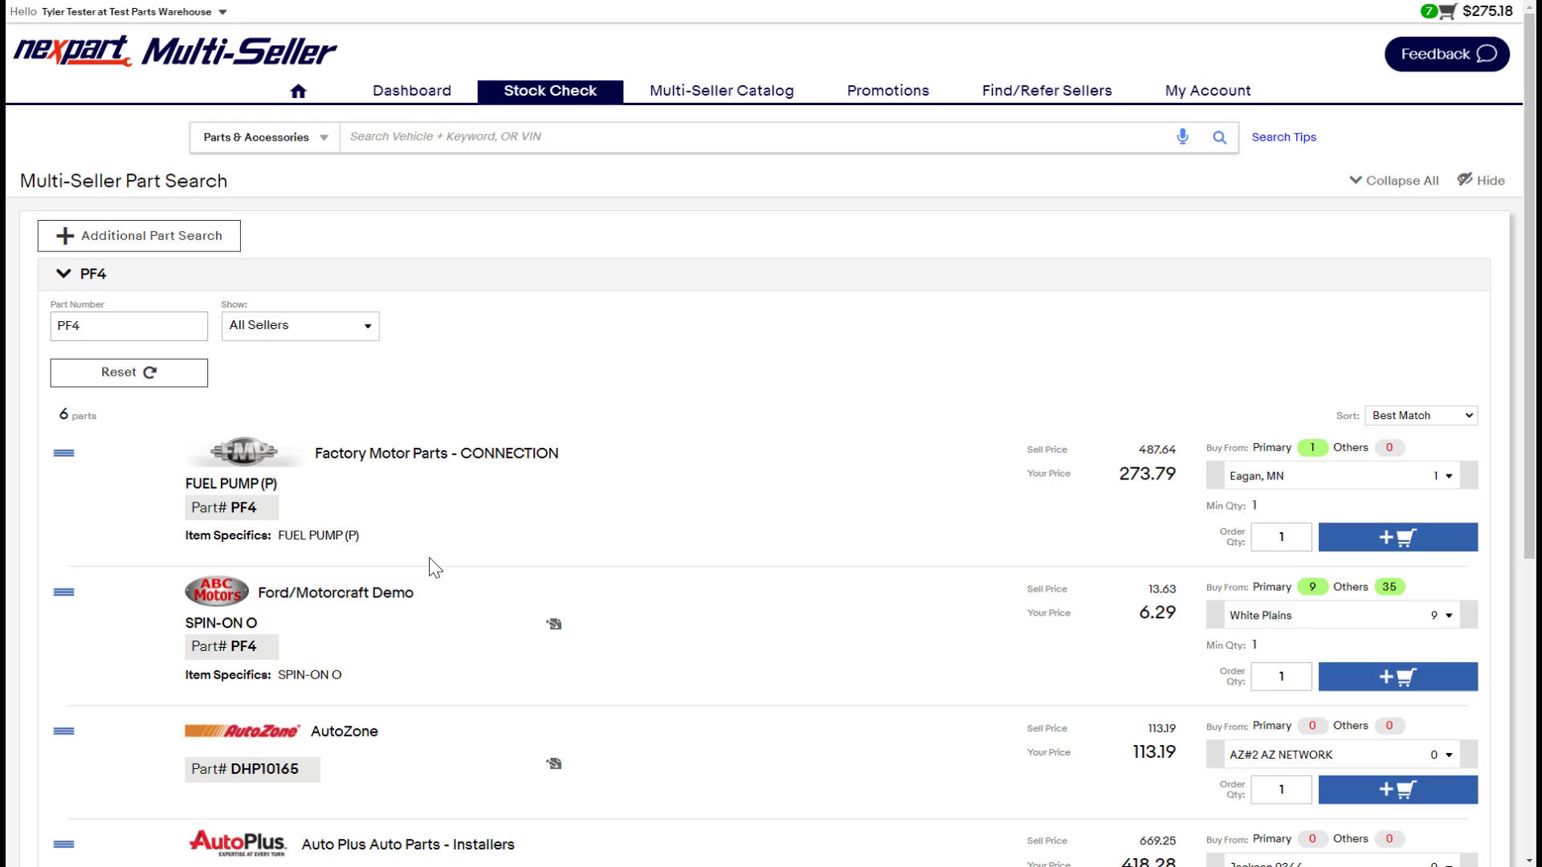
Scroll through the six PF4 results listed across sellers
{"action": "scroll", "coordinate": [437, 555], "scroll_direction": "down", "scroll_amount": 3}
{"action": "scroll", "coordinate": [498, 554], "scroll_direction": "down", "scroll_amount": 2}
{"action": "scroll", "coordinate": [554, 566], "scroll_direction": "up", "scroll_amount": 4}
{"action": "scroll", "coordinate": [556, 564], "scroll_direction": "up", "scroll_amount": 1}
{"action": "scroll", "coordinate": [340, 361], "scroll_direction": "down", "scroll_amount": 5}
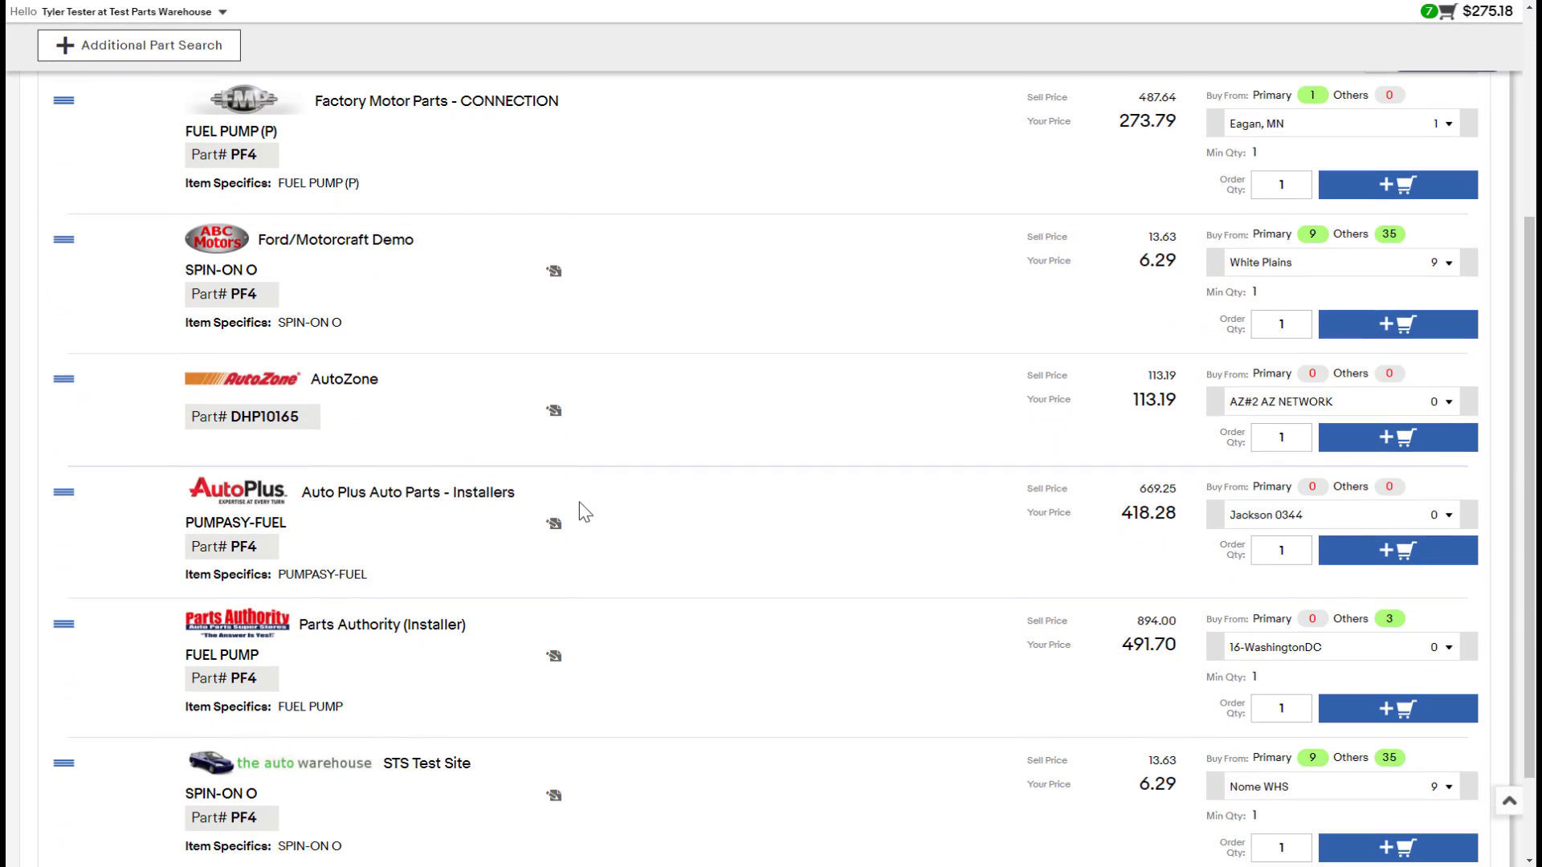
{"action": "scroll", "coordinate": [585, 516], "scroll_direction": "down", "scroll_amount": 2}
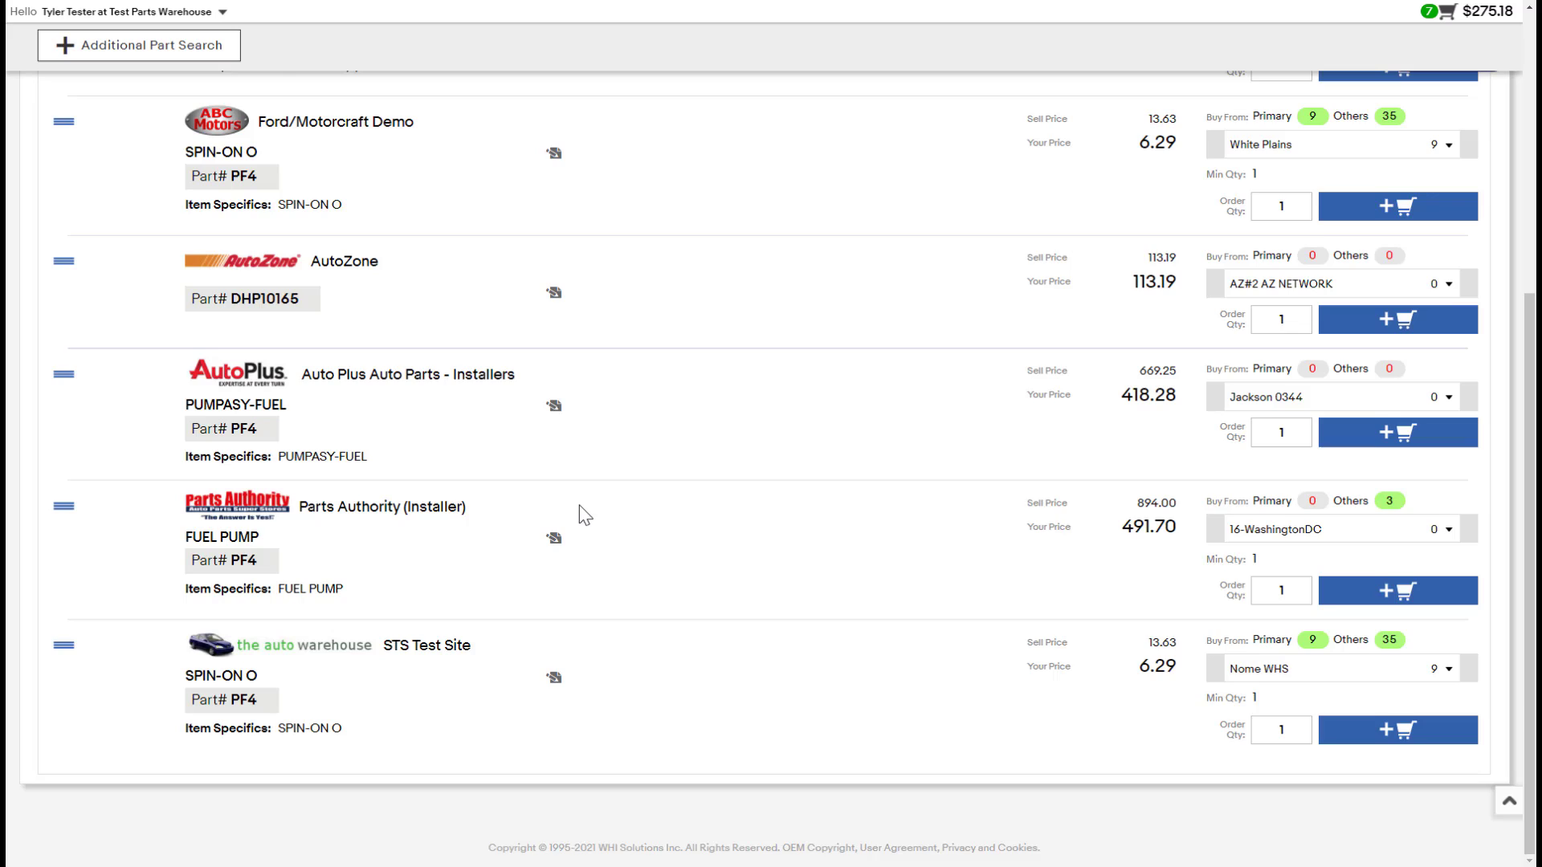
{"action": "scroll", "coordinate": [585, 516], "scroll_direction": "up", "scroll_amount": 3}
{"action": "scroll", "coordinate": [585, 516], "scroll_direction": "up", "scroll_amount": 3}
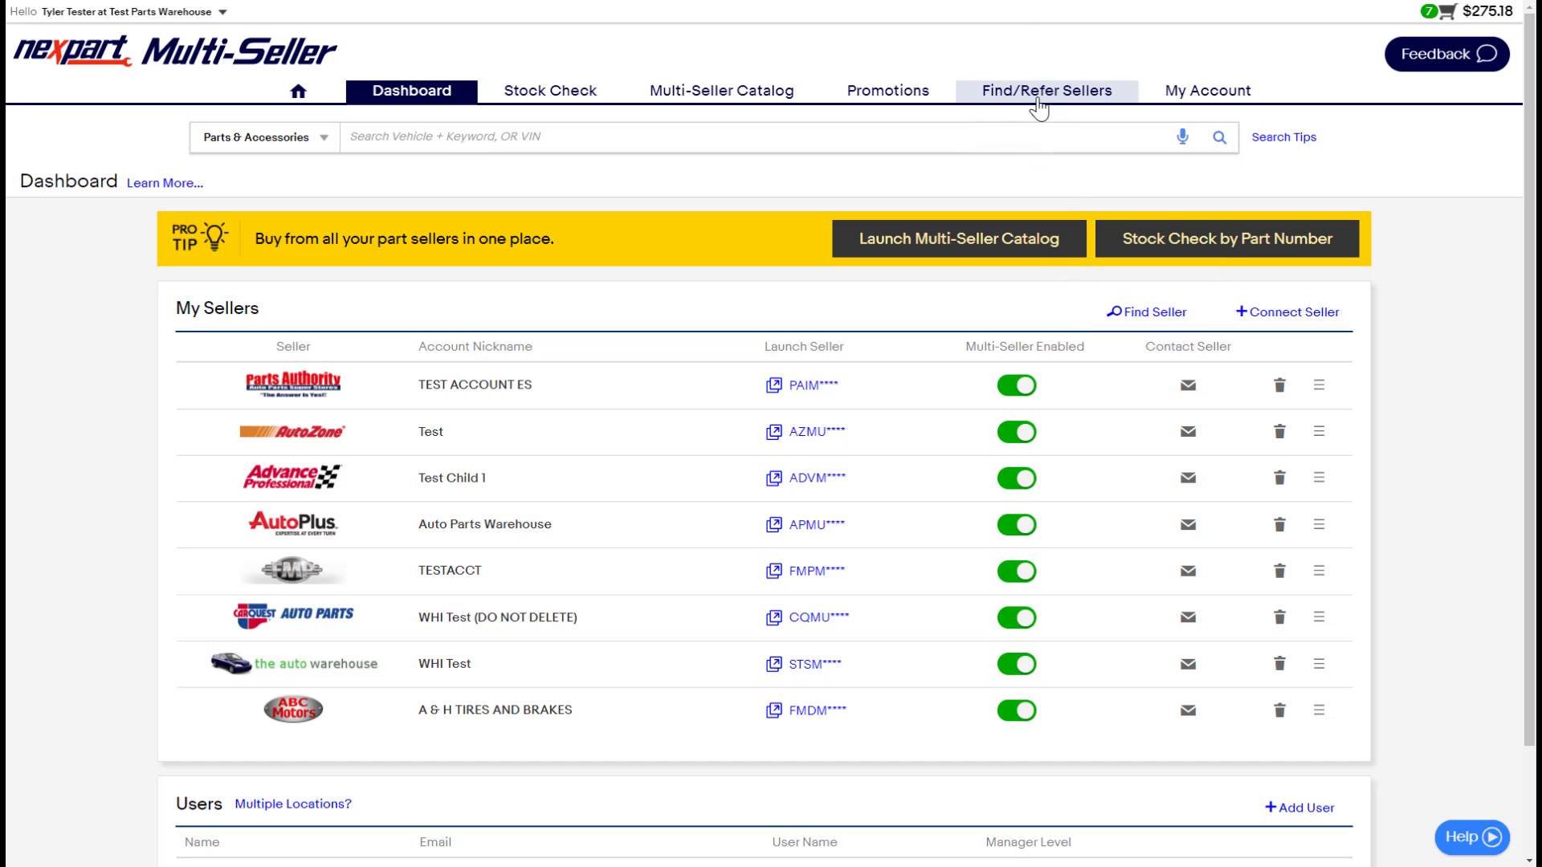
Search Find Sellers for 98056 (Renton, WA) and scroll the 20 nearby sellers
{"action": "mouse_move", "coordinate": [1046, 90]}
{"action": "left_click", "coordinate": [1028, 122]}
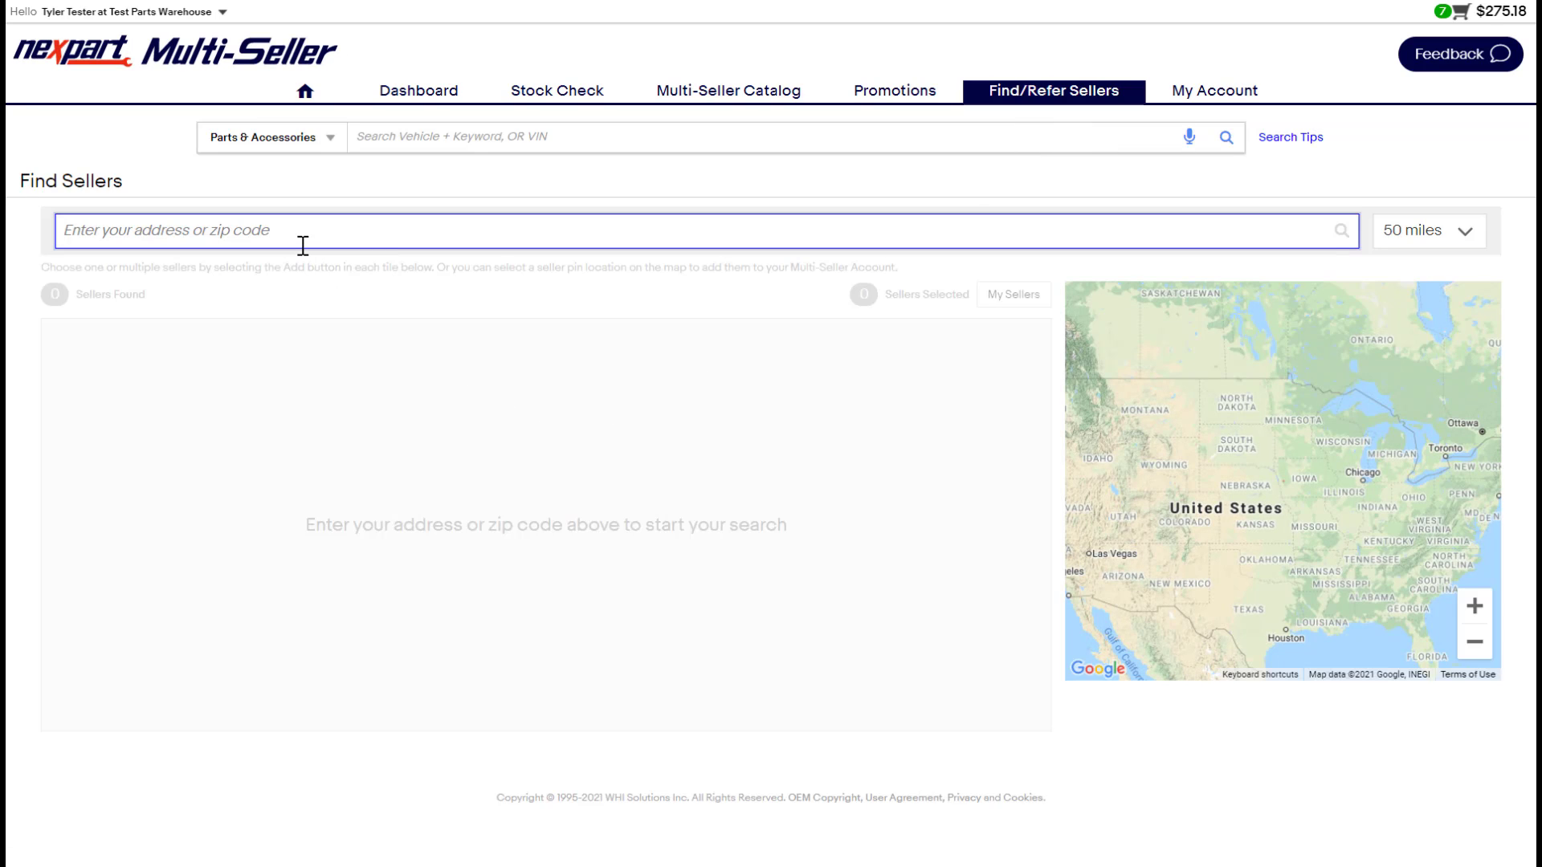
{"action": "type", "text": "98056"}
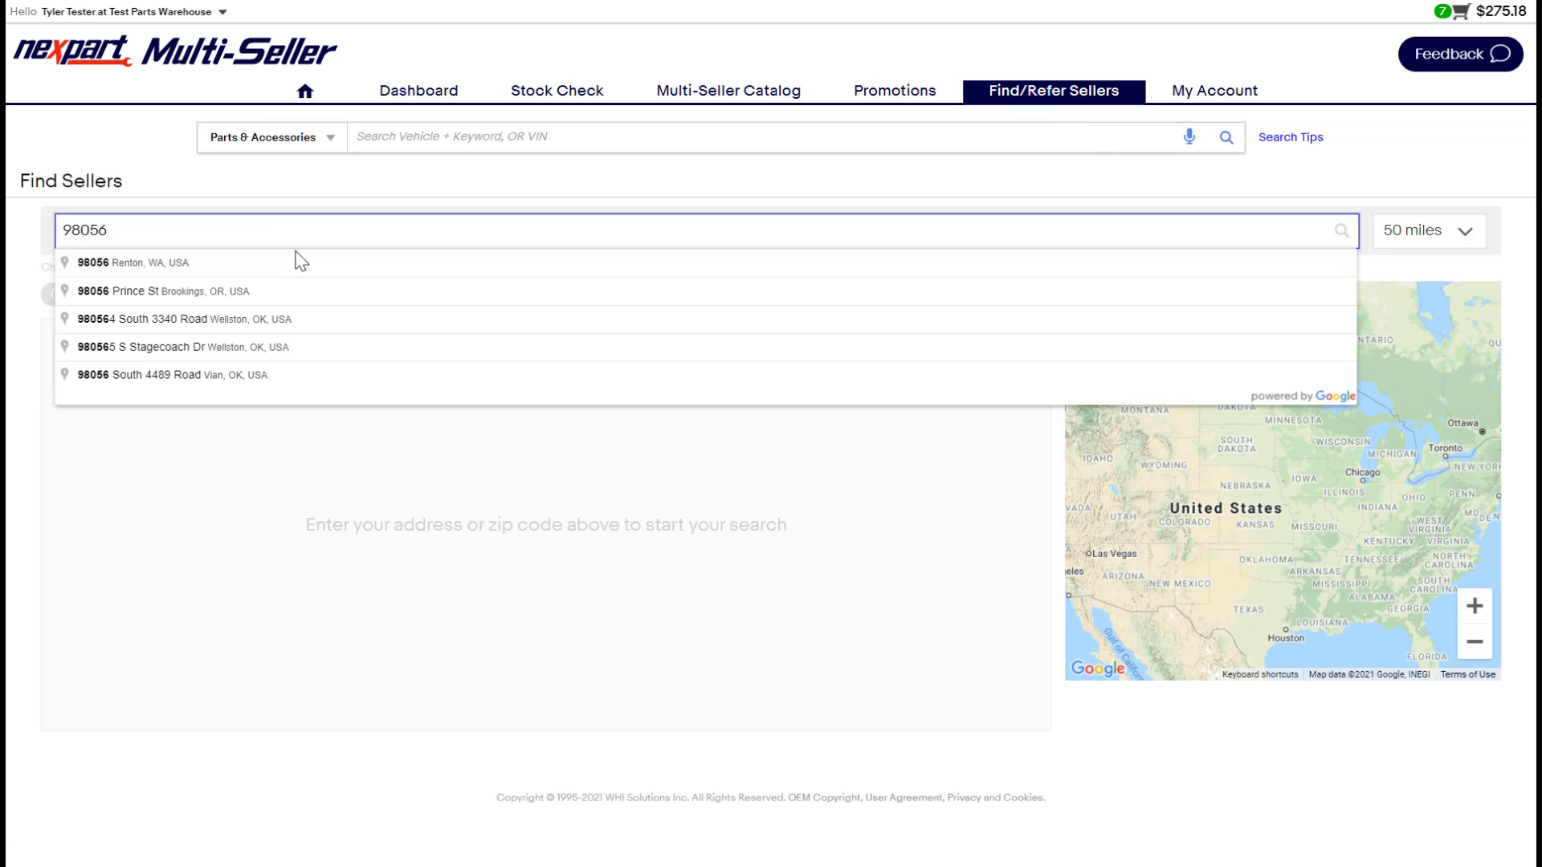
{"action": "left_click", "coordinate": [302, 261]}
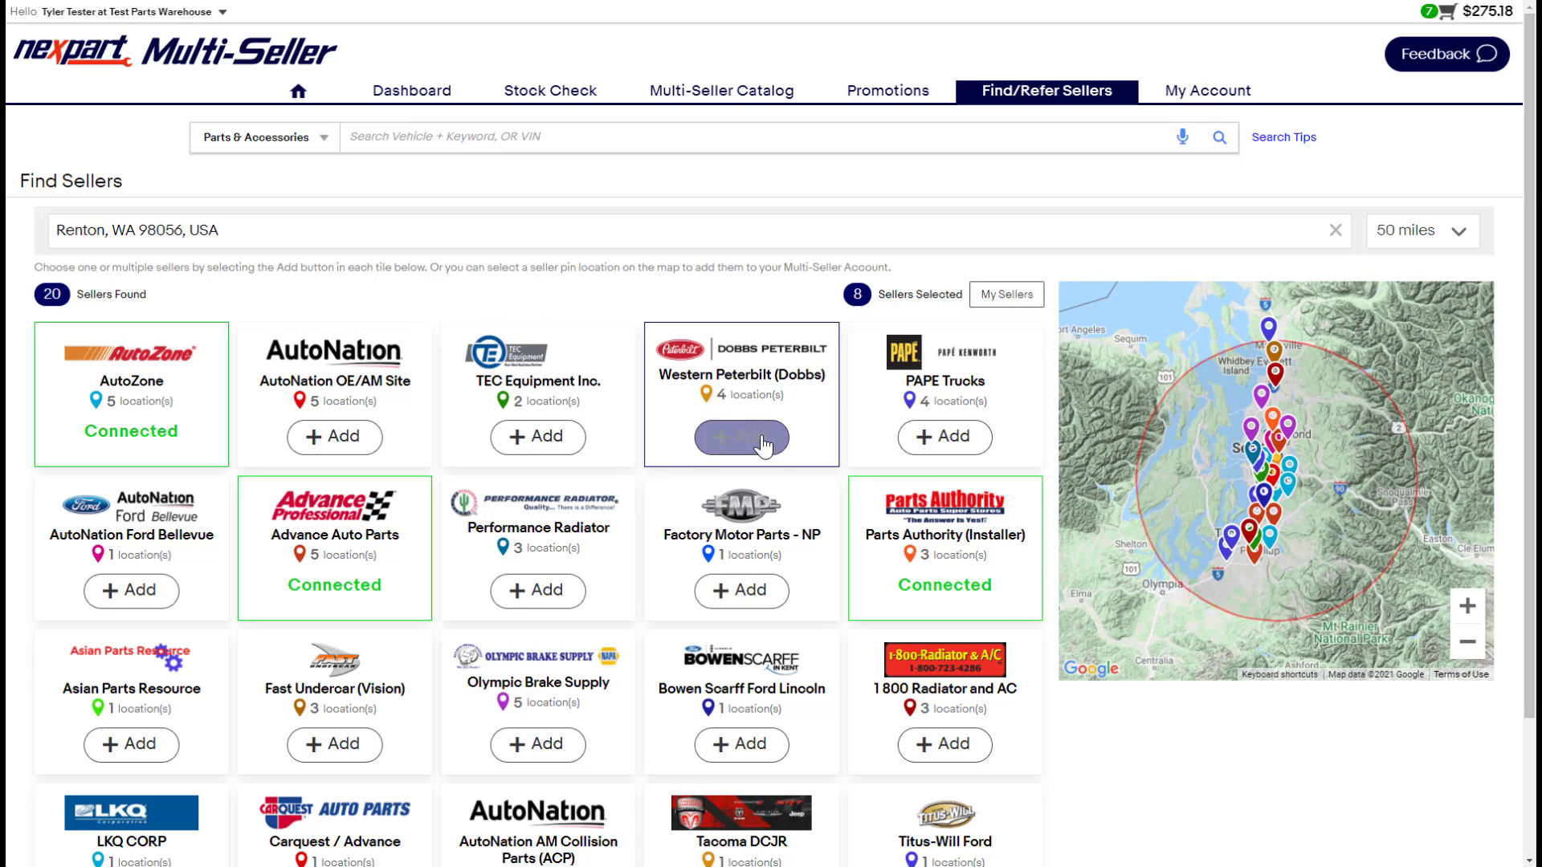
{"action": "scroll", "coordinate": [763, 446], "scroll_direction": "down", "scroll_amount": 1}
{"action": "scroll", "coordinate": [626, 454], "scroll_direction": "down", "scroll_amount": 1}
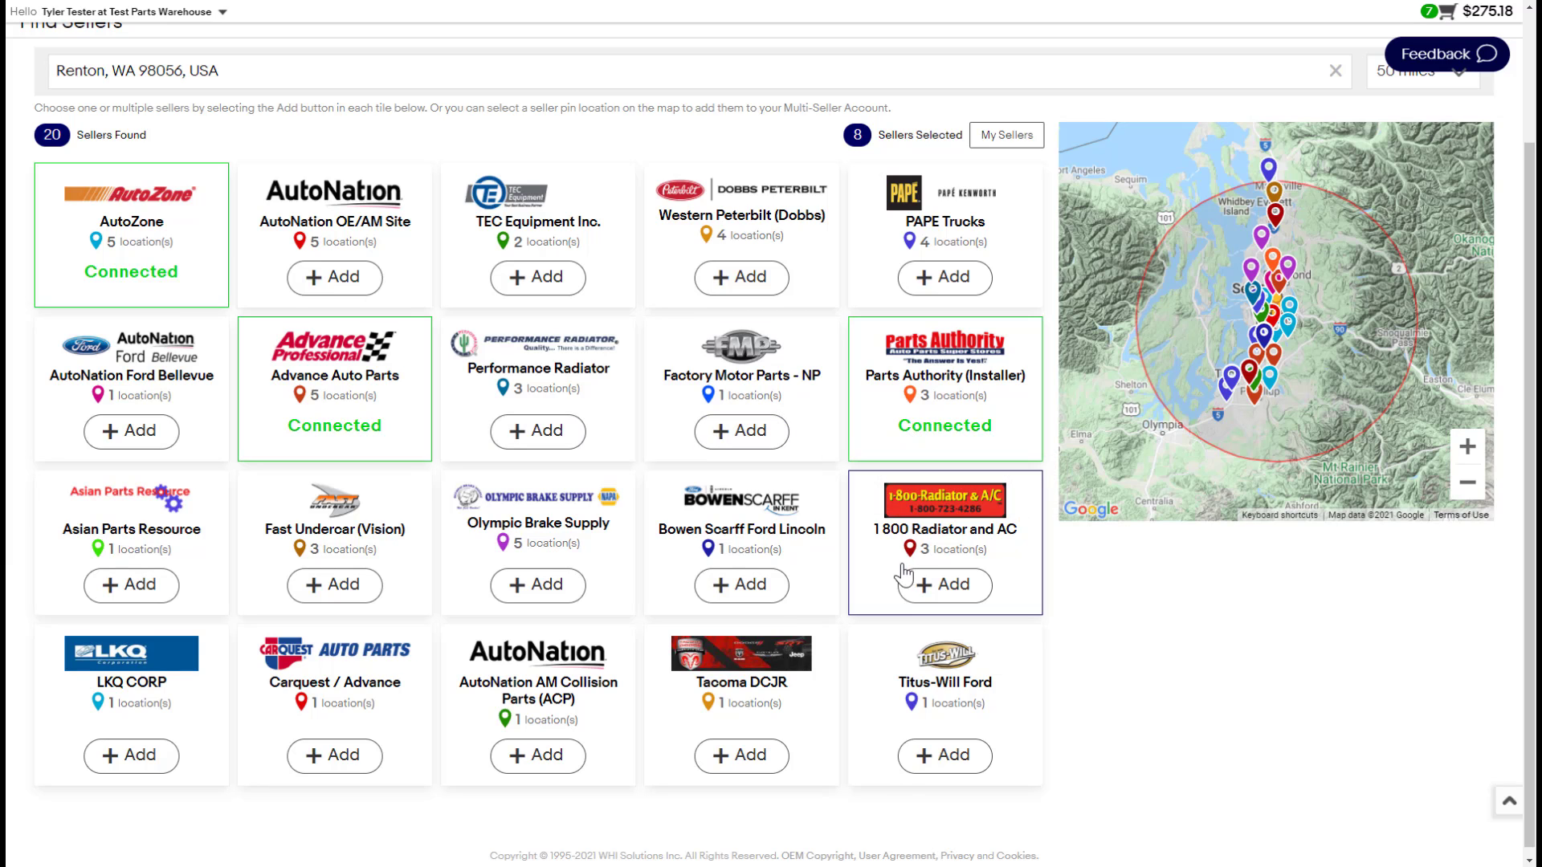
Request a new account with 1 800 Radiator and AC and return to the Dashboard
{"action": "left_click", "coordinate": [934, 523]}
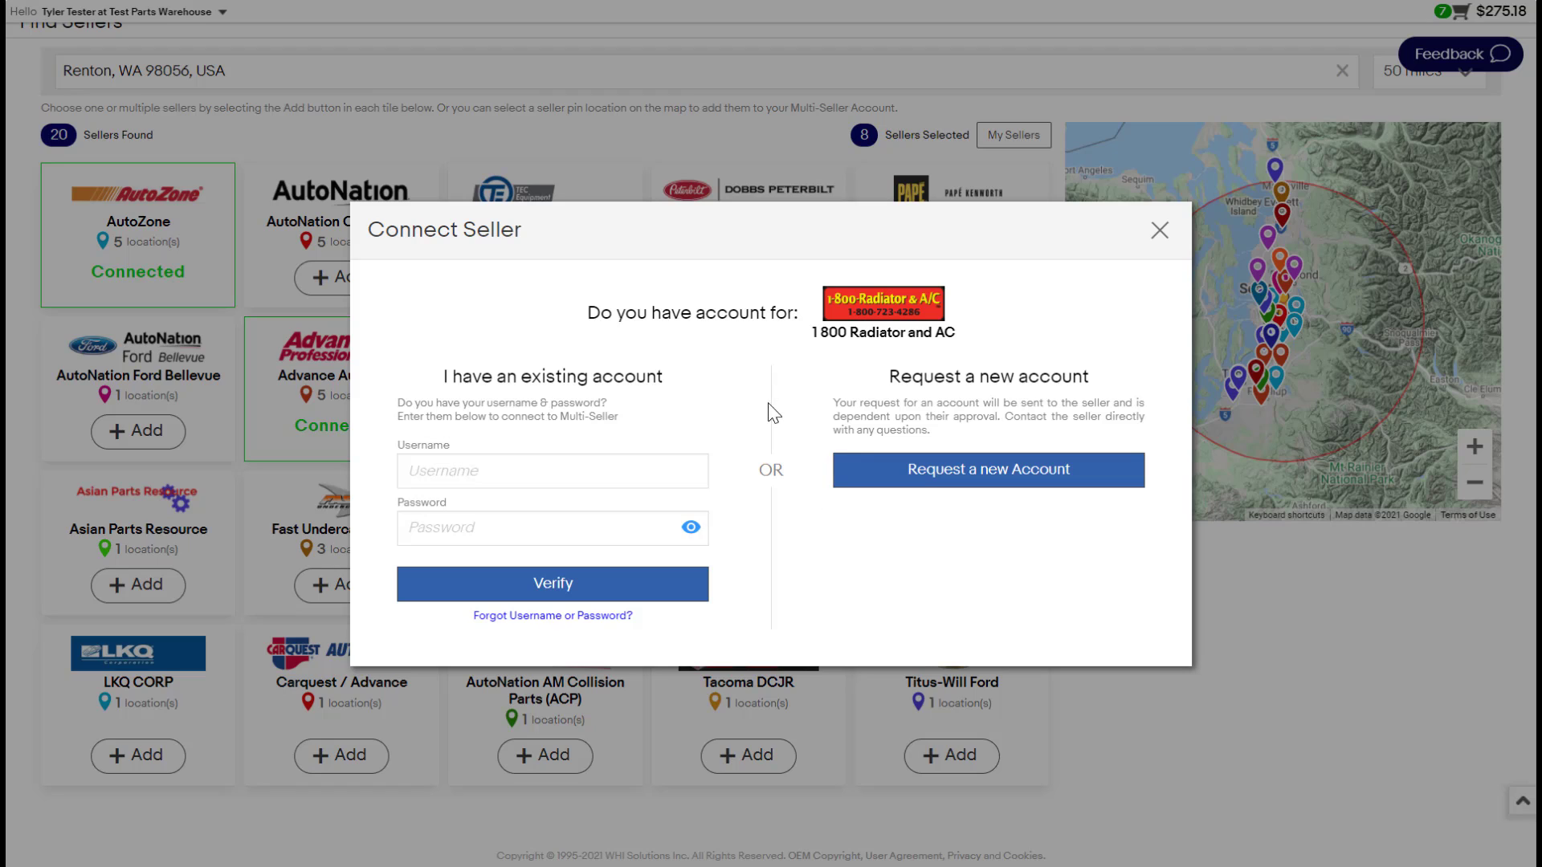
{"action": "left_click", "coordinate": [590, 471]}
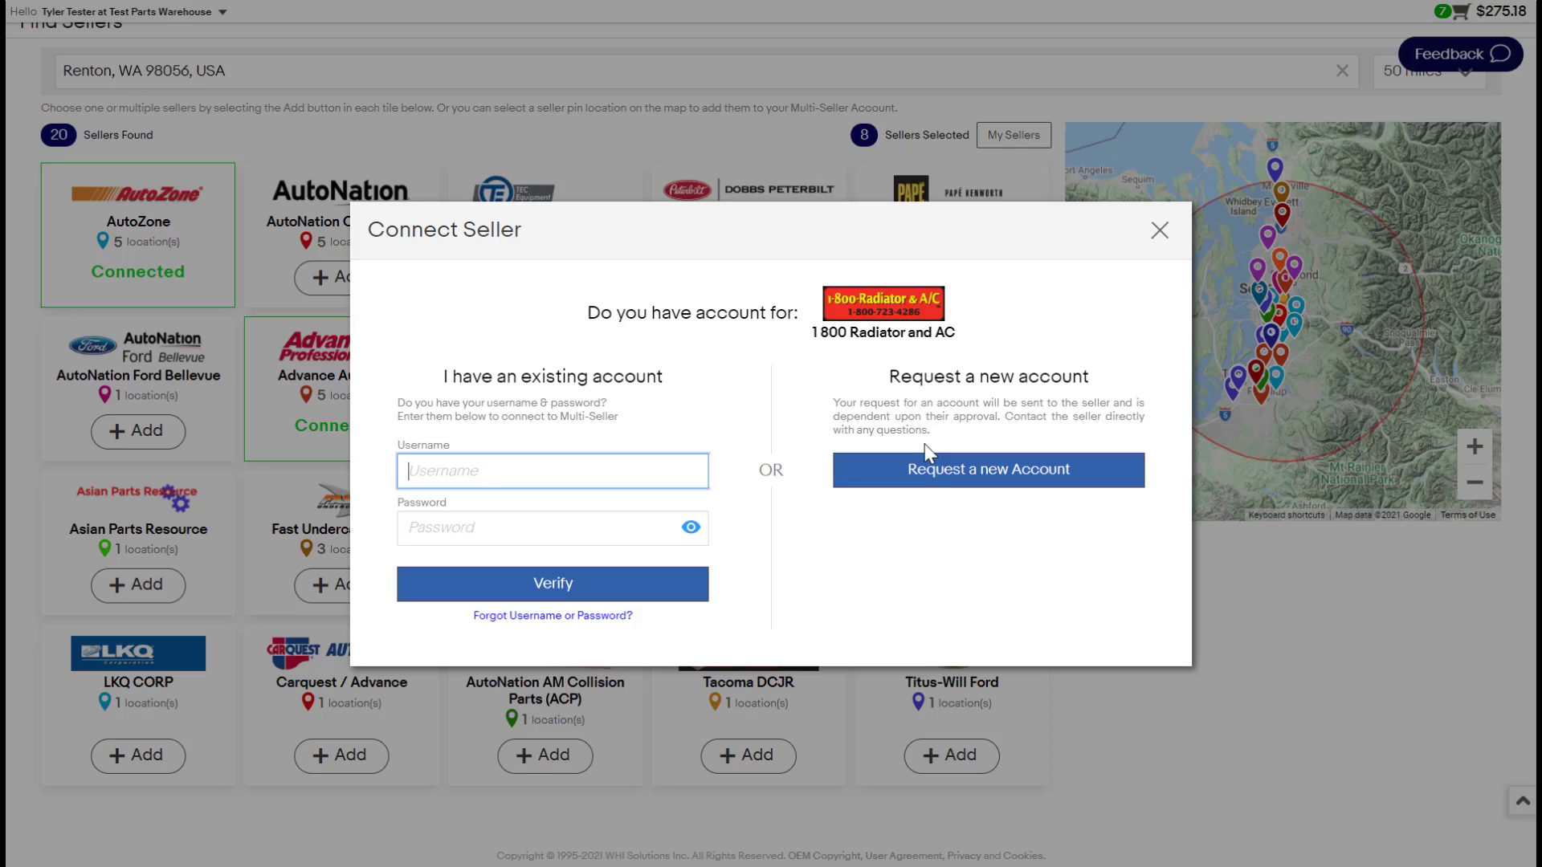
{"action": "left_click", "coordinate": [944, 474]}
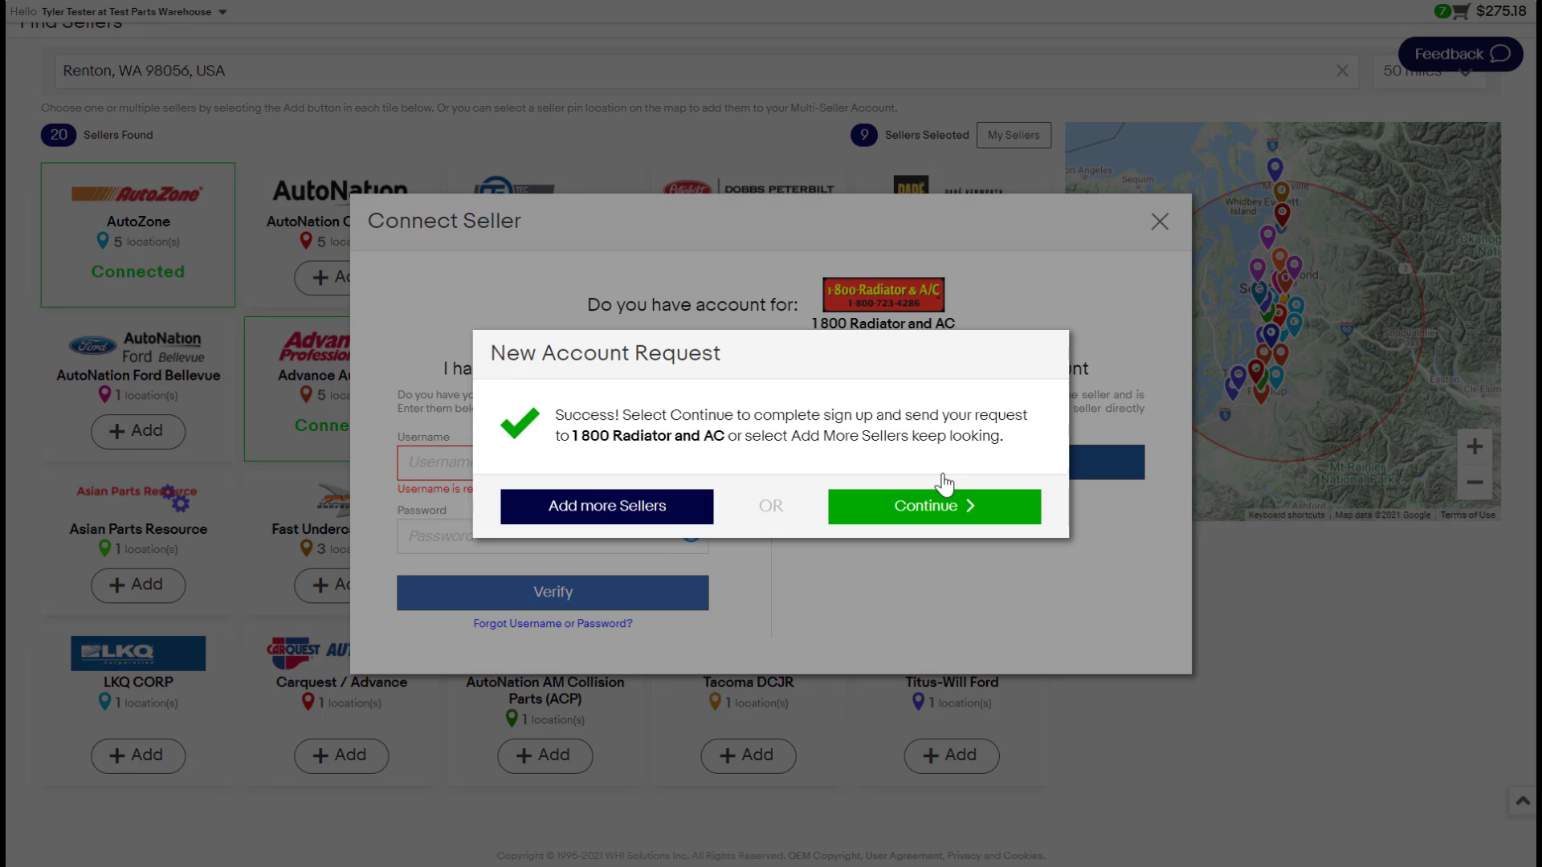
{"action": "left_click", "coordinate": [886, 508]}
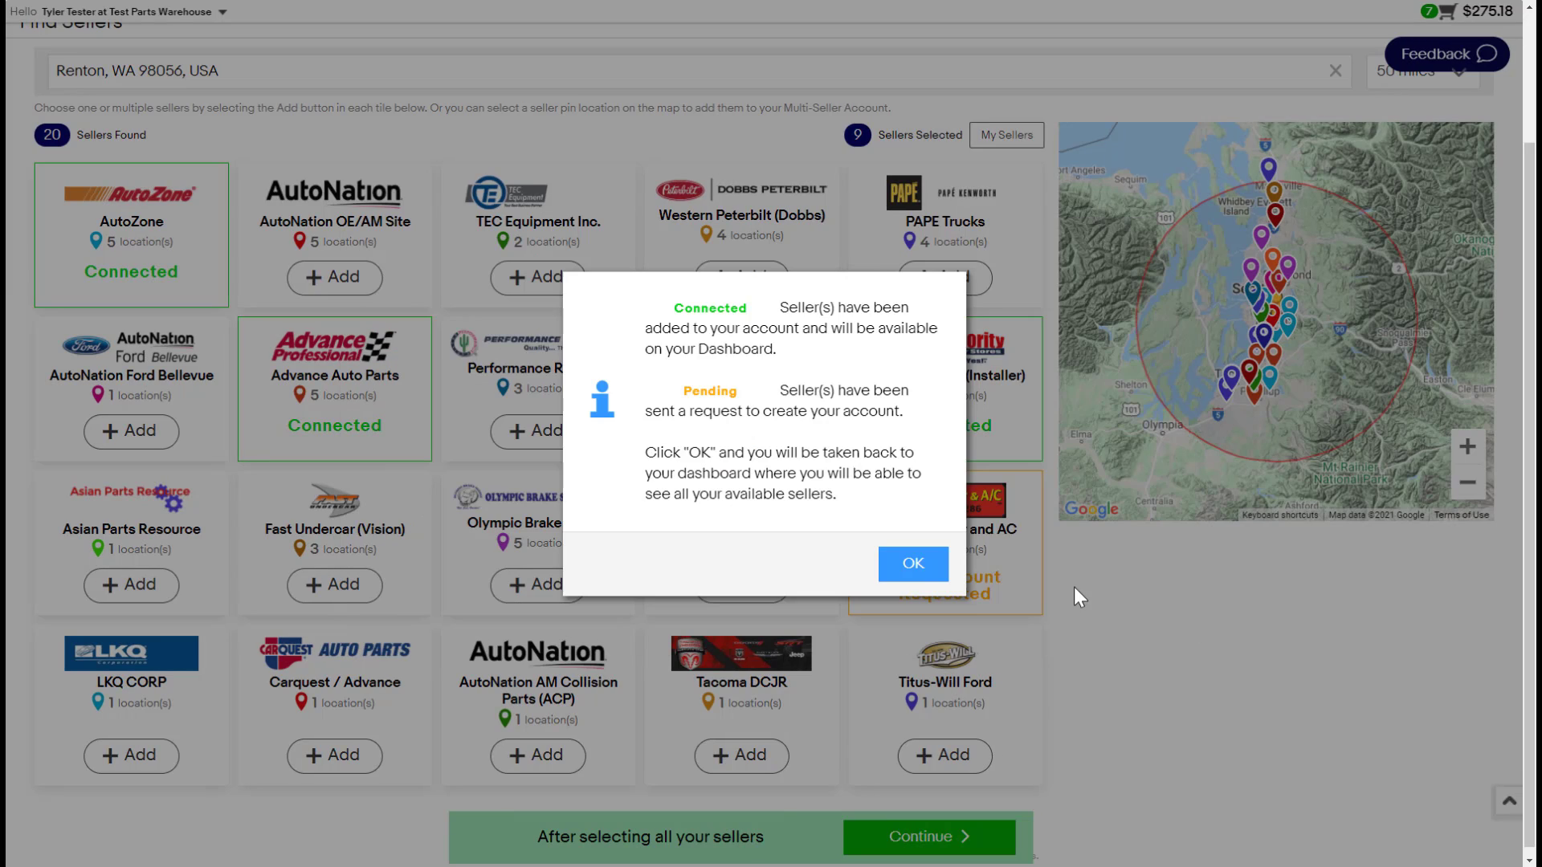
{"action": "left_click", "coordinate": [914, 565]}
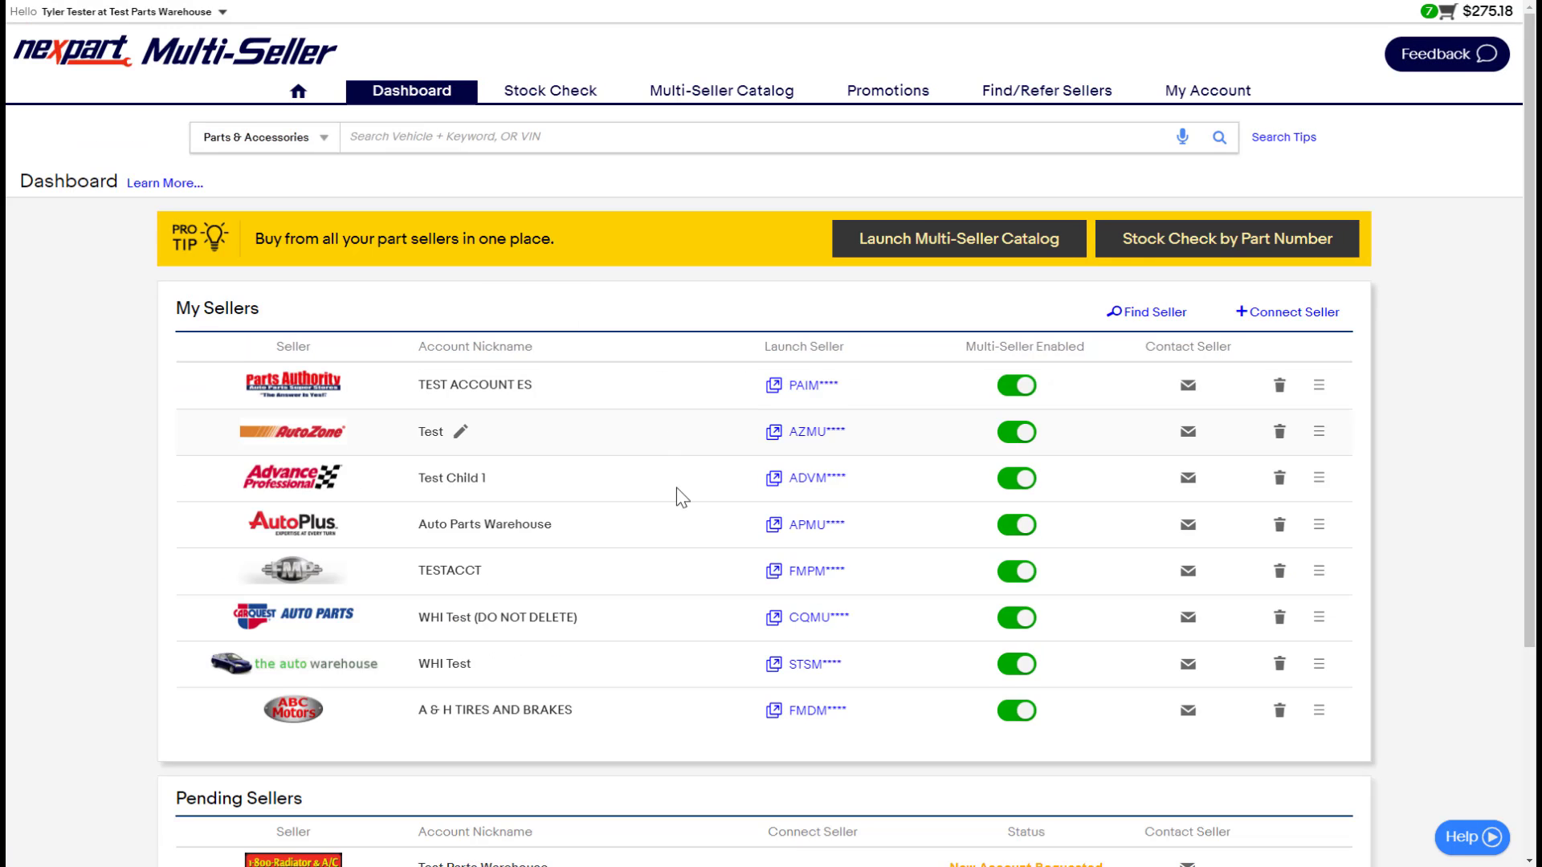
{"action": "scroll", "coordinate": [674, 538], "scroll_direction": "down", "scroll_amount": 3}
{"action": "scroll", "coordinate": [687, 470], "scroll_direction": "down", "scroll_amount": 4}
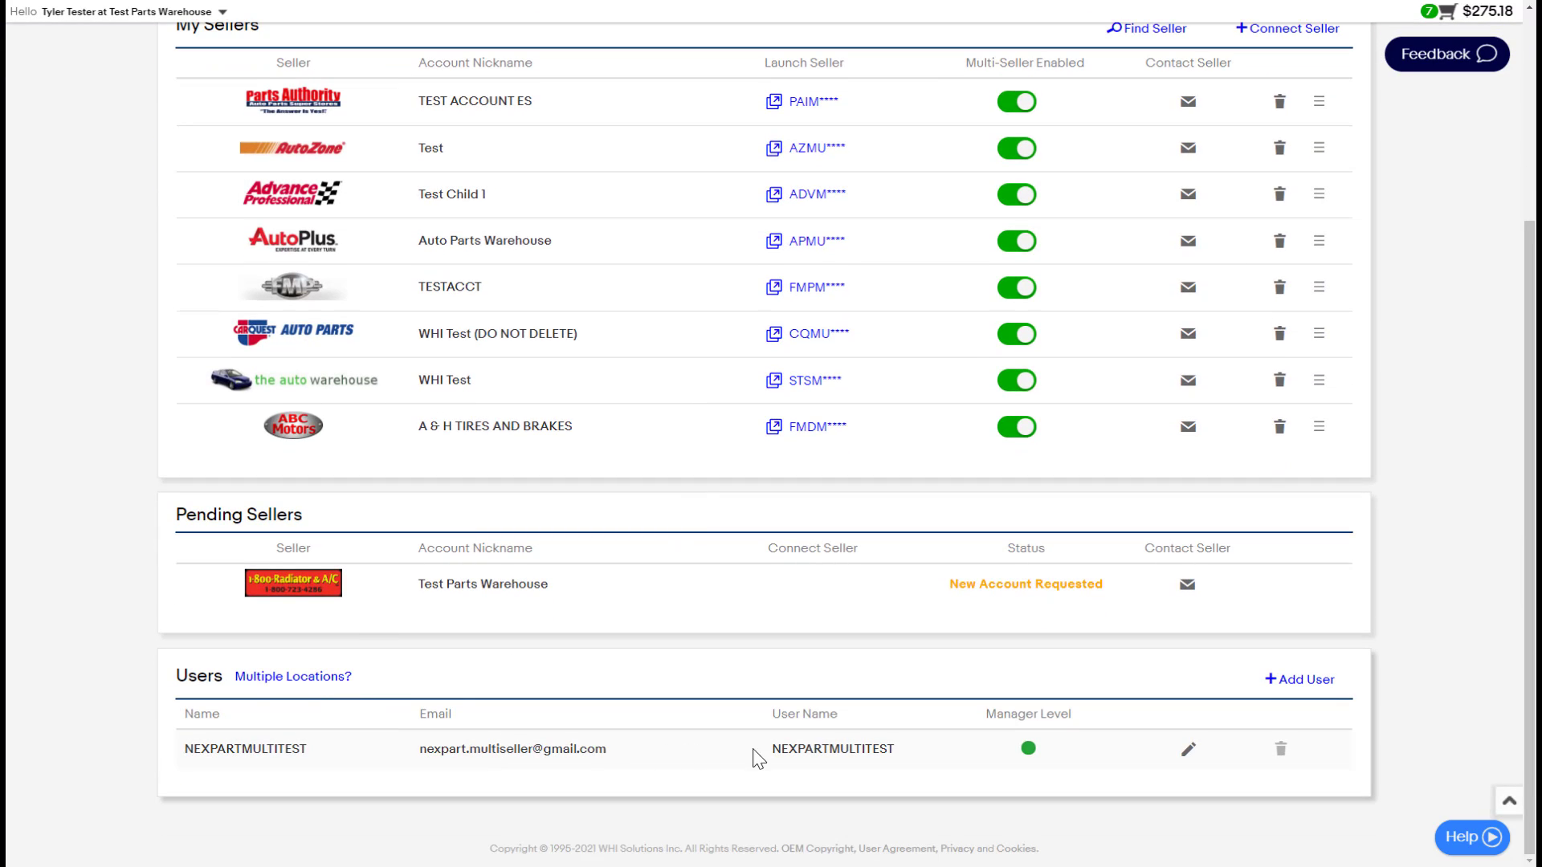
{"action": "left_click", "coordinate": [1309, 680]}
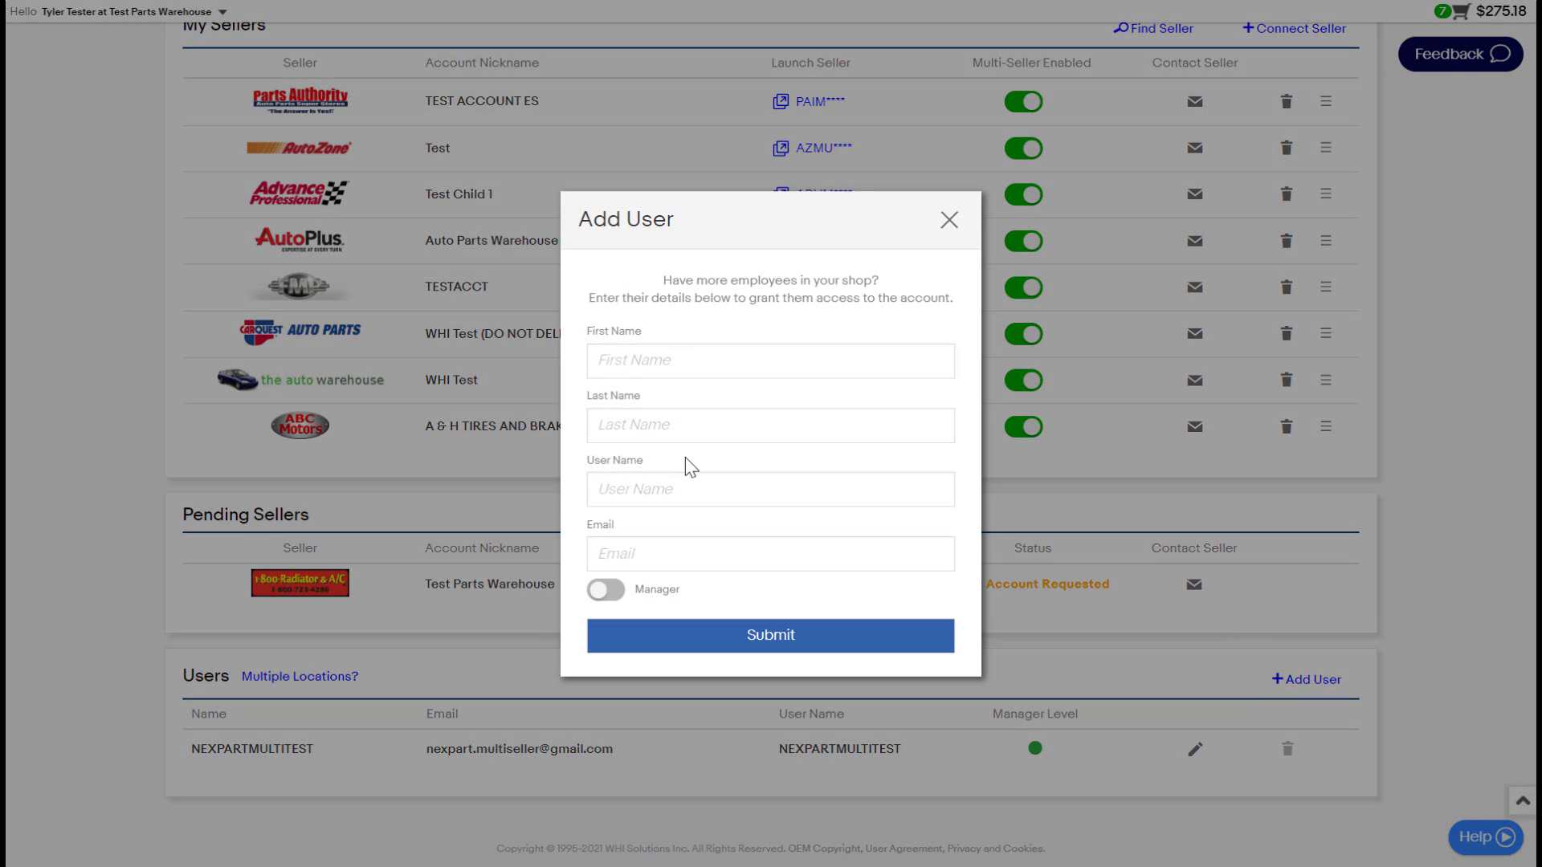
{"action": "left_click", "coordinate": [948, 220]}
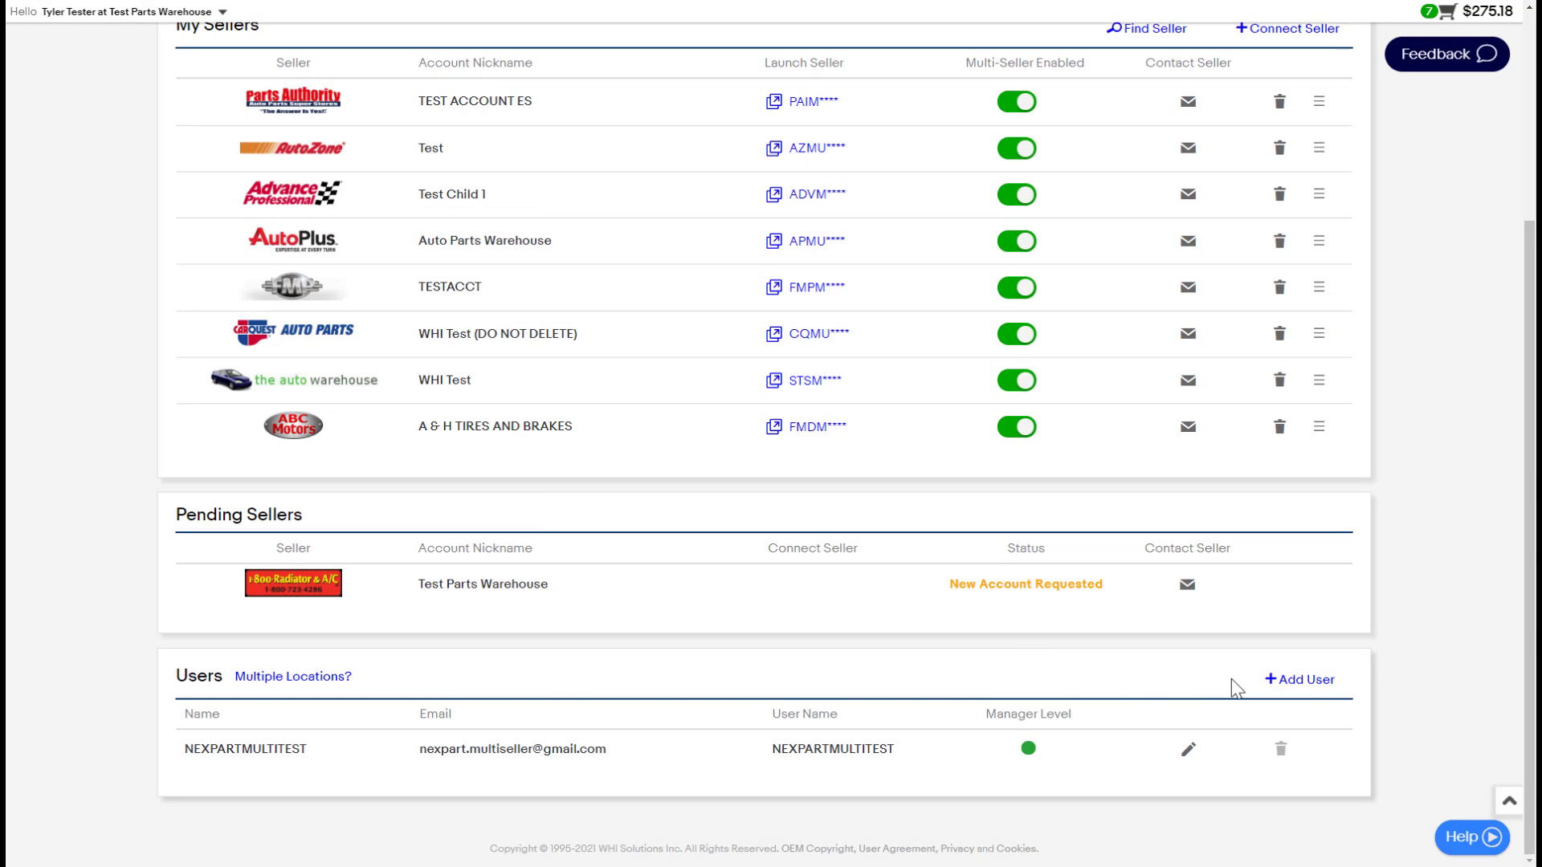
{"action": "scroll", "coordinate": [1237, 688], "scroll_direction": "up", "scroll_amount": 4}
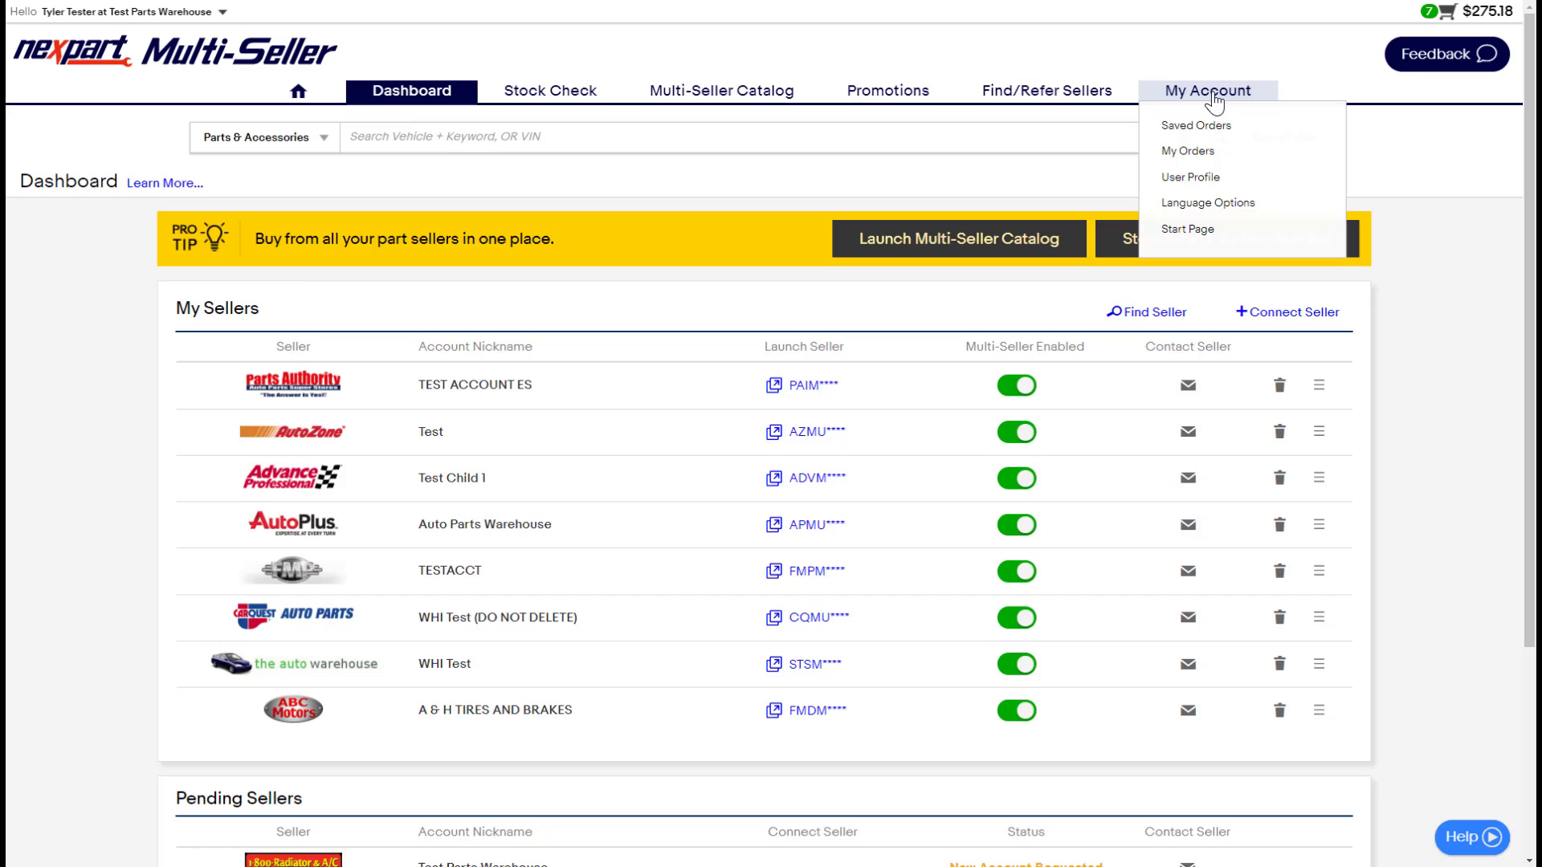
{"action": "mouse_move", "coordinate": [1207, 90]}
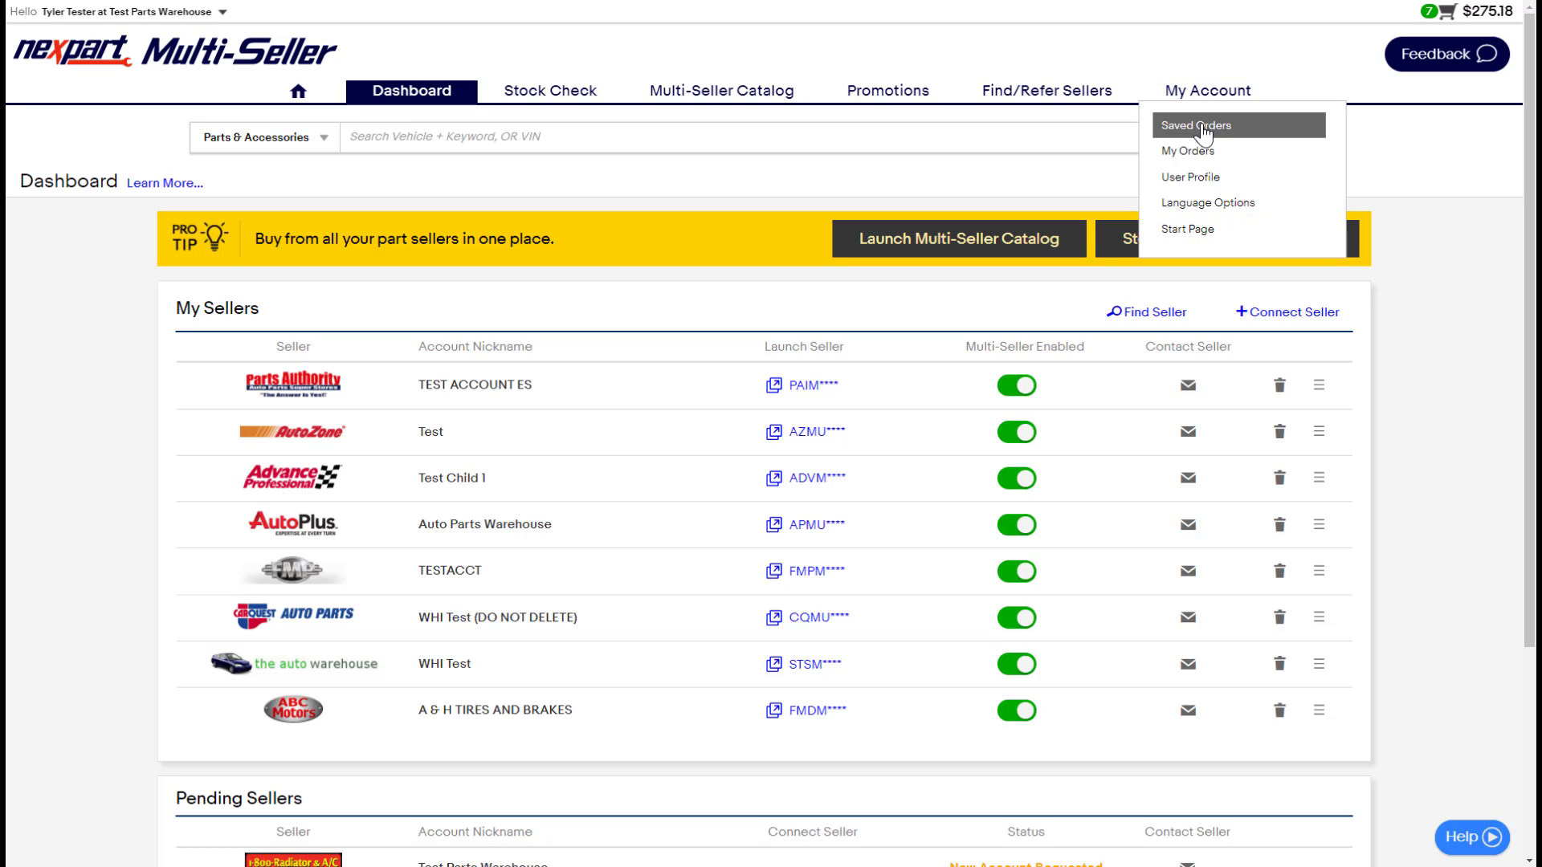
Show the Saved Orders page, then switch to My Orders history
{"action": "left_click", "coordinate": [1202, 128]}
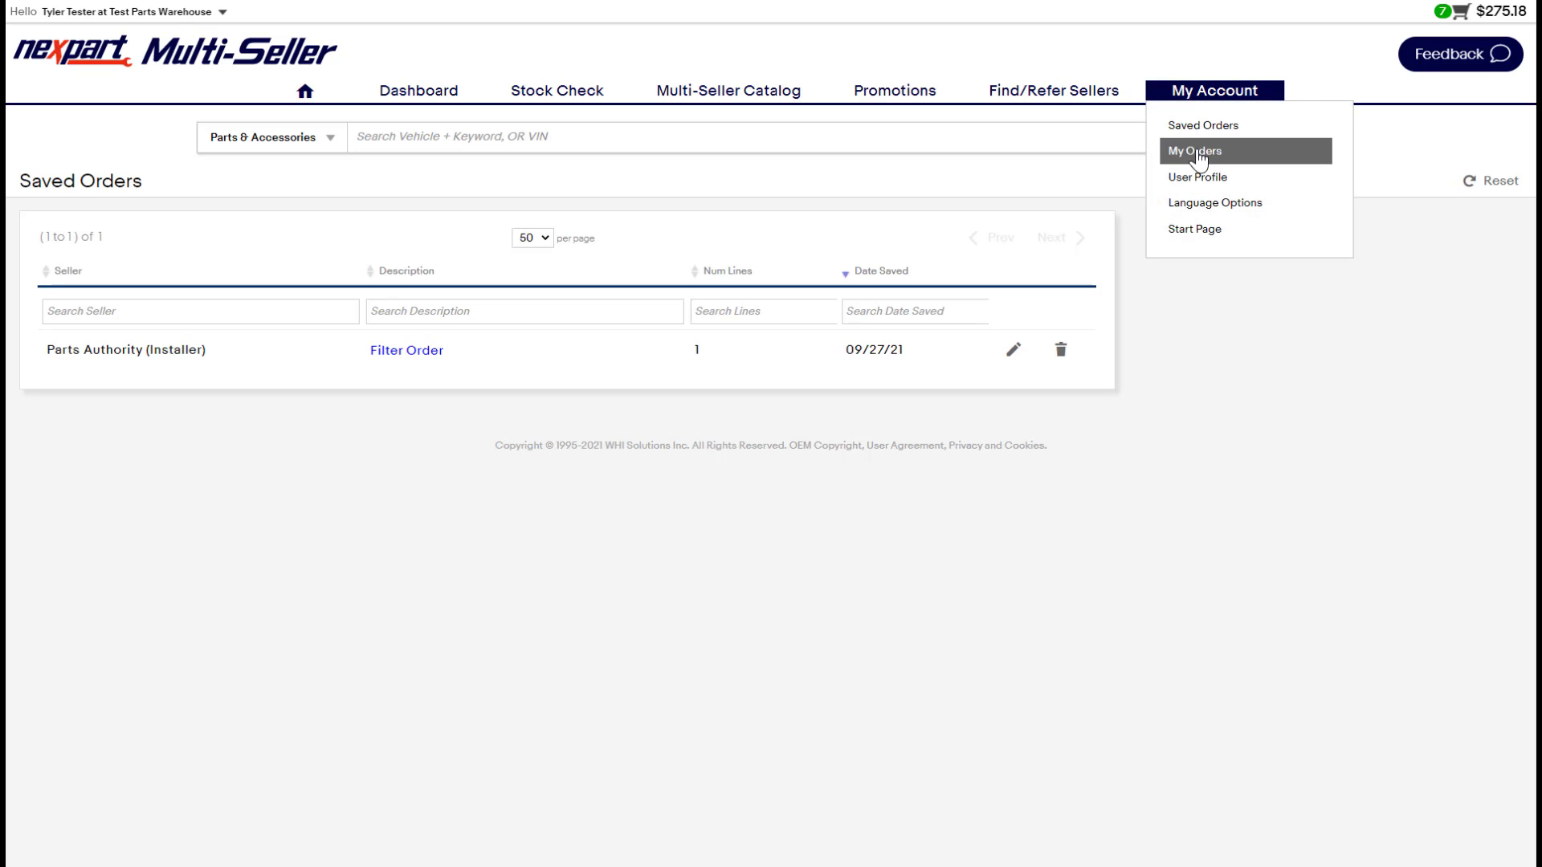
{"action": "left_click", "coordinate": [1199, 158]}
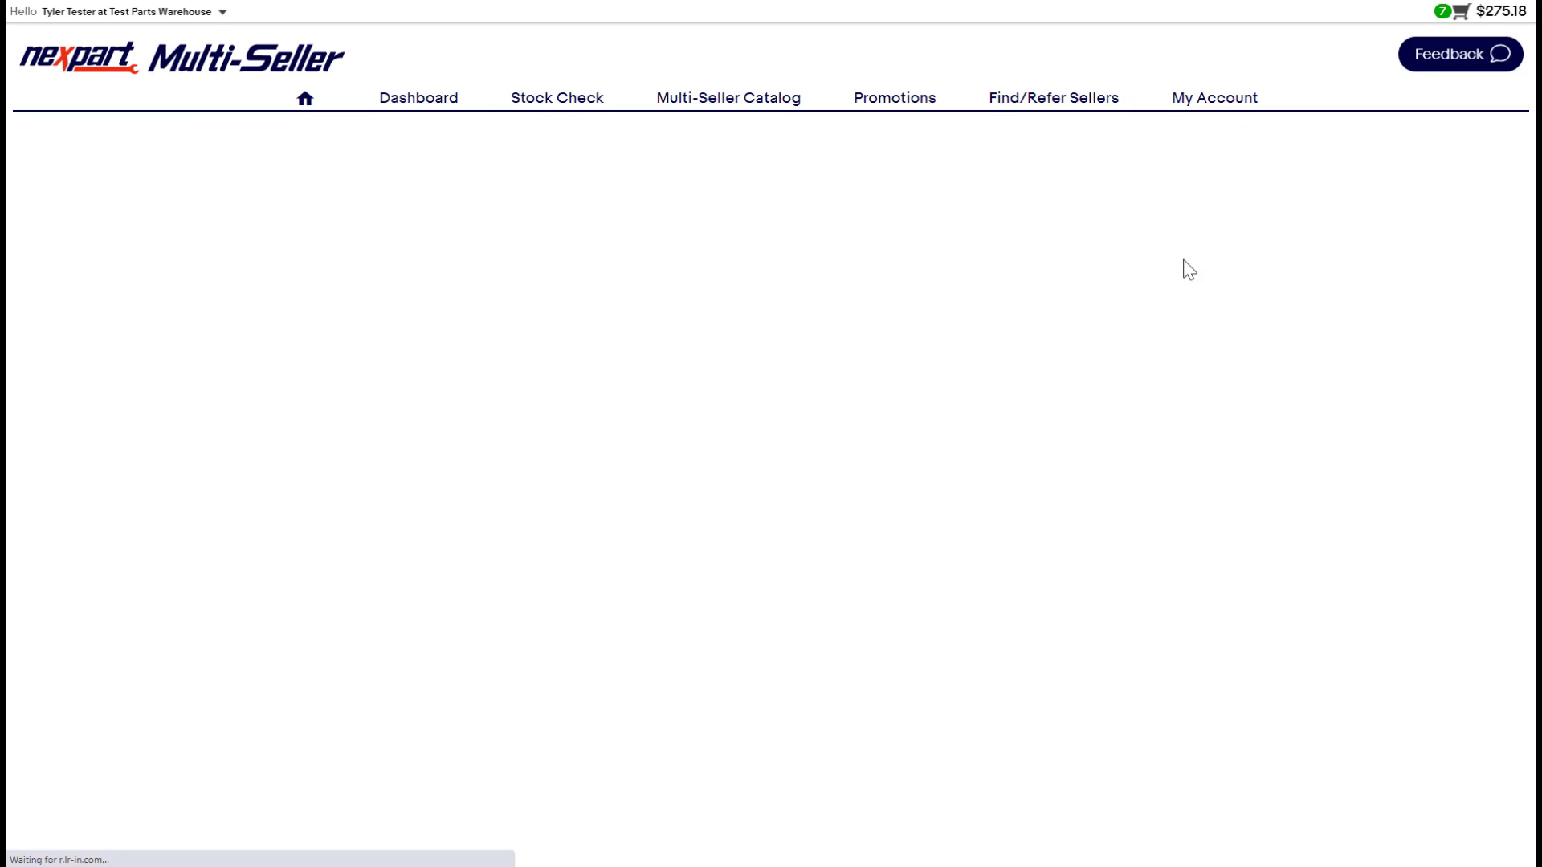